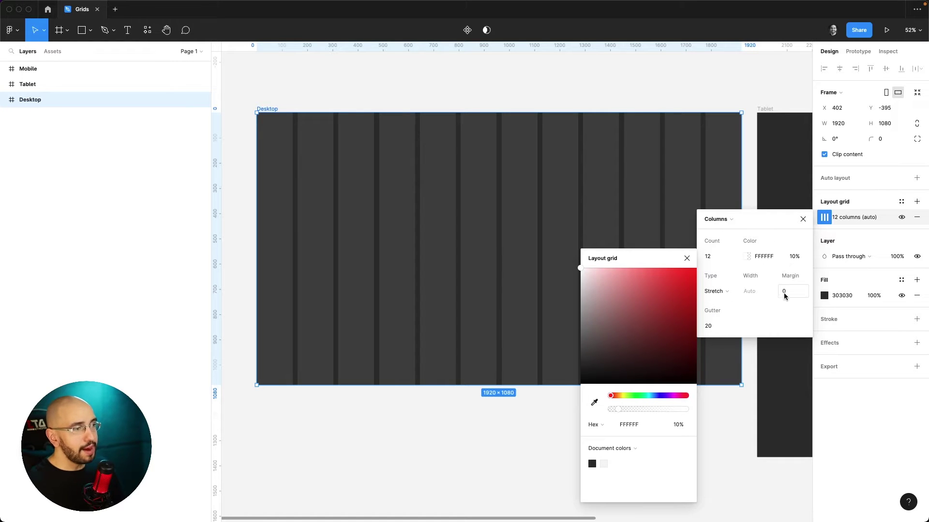
left_click_drag(258, 209, 349, 209)
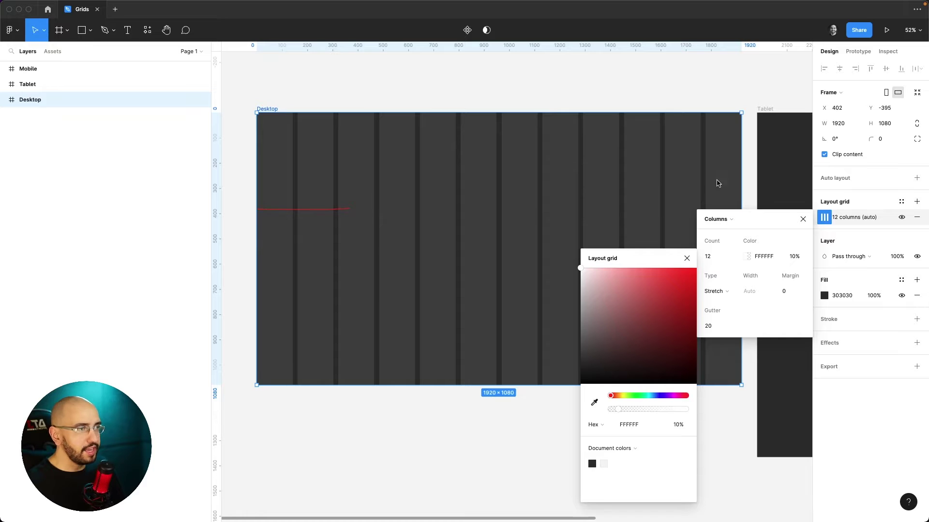
left_click_drag(731, 184, 658, 184)
left_click(786, 288)
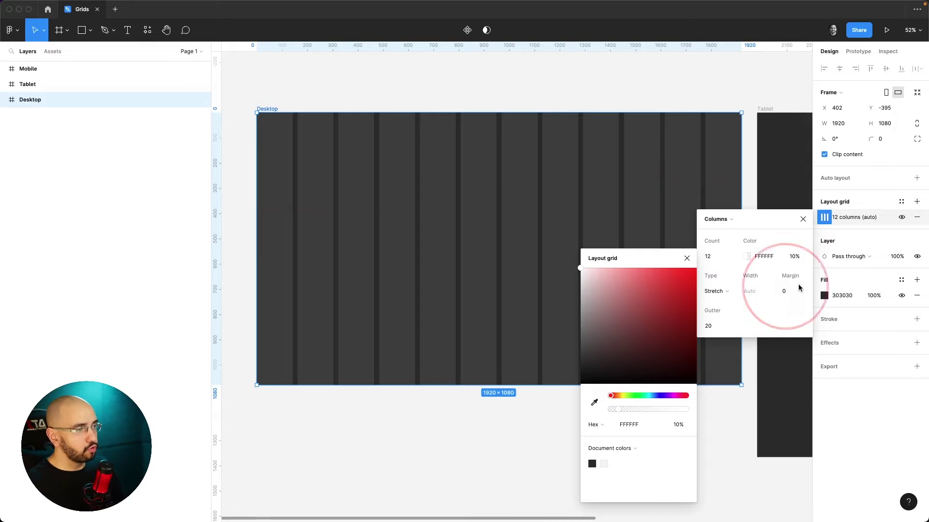
left_click_drag(799, 287, 797, 285)
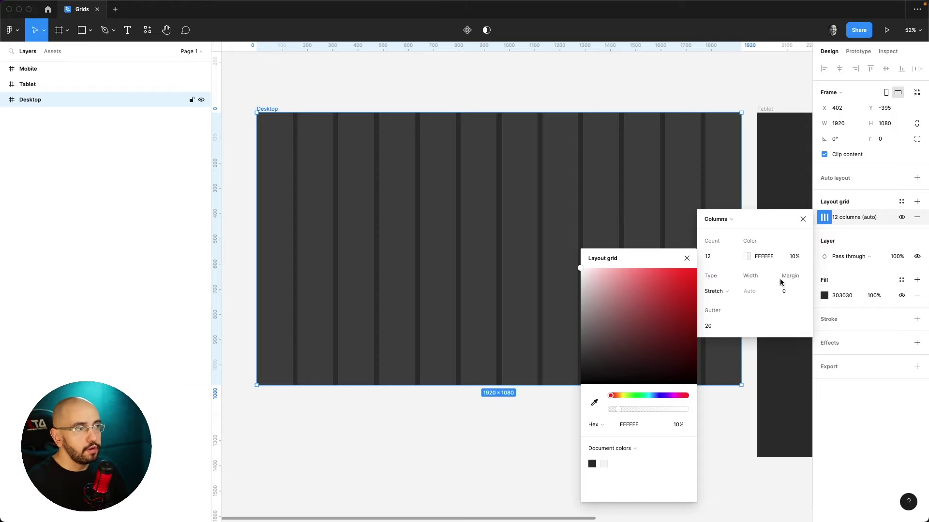
Open the Calculator app and compute half of the difference between 1920 and 1140.
key("super+space")
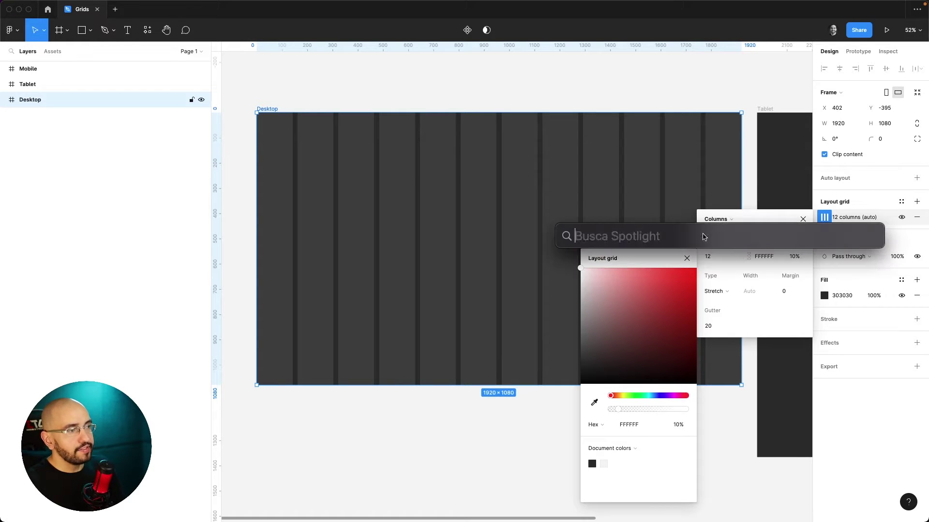
type("calc")
key("Escape")
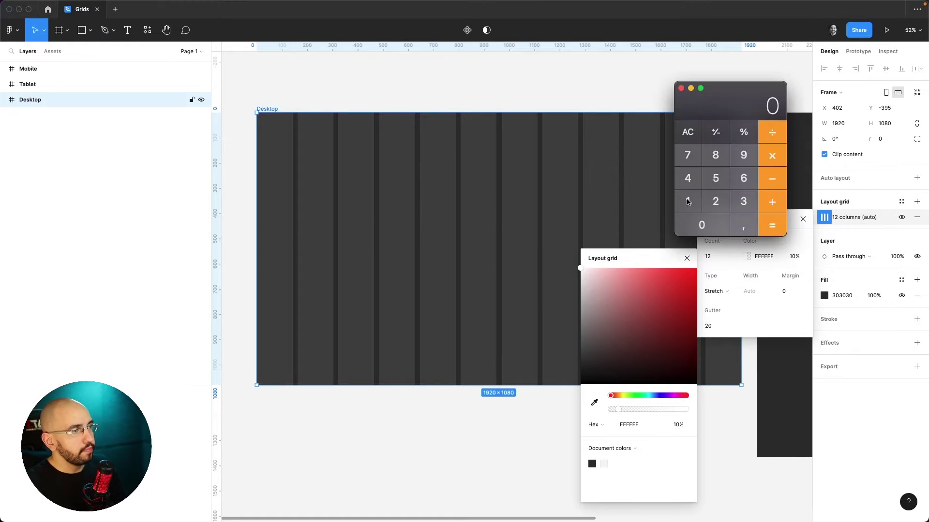
type("1920")
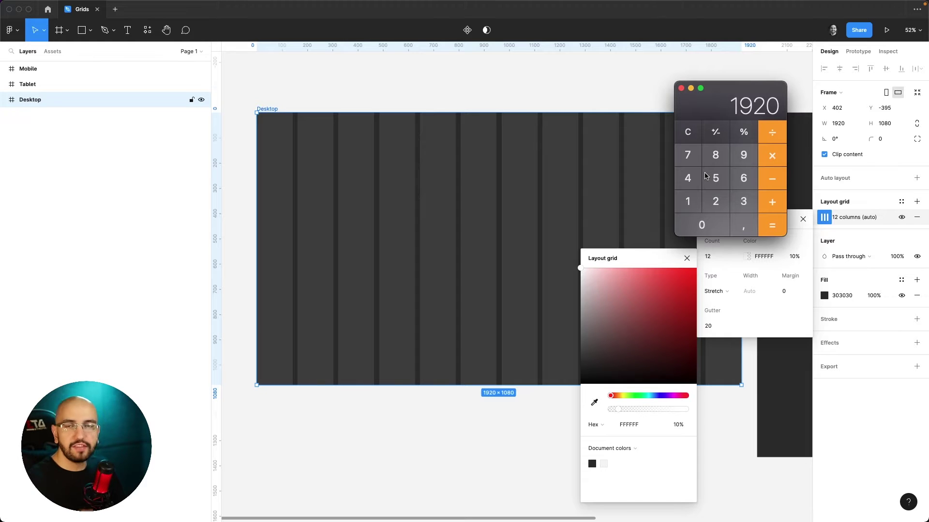
key("minus")
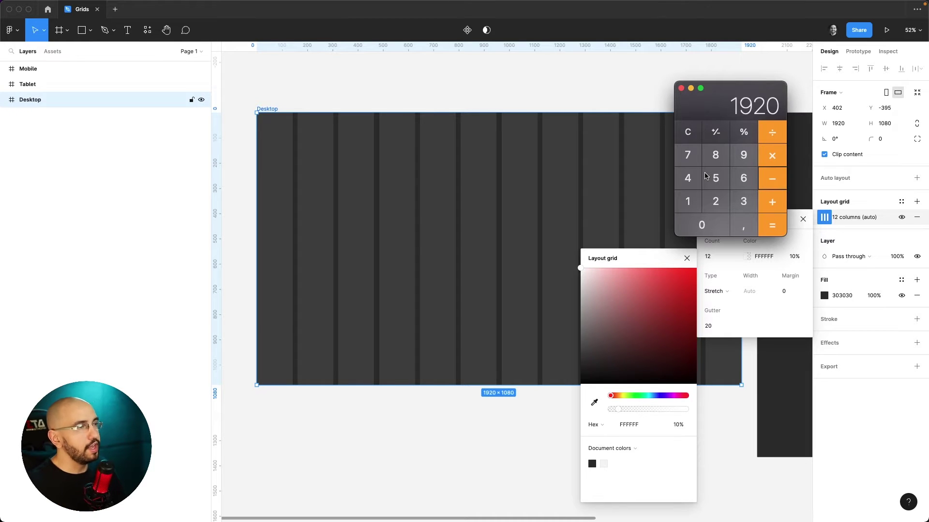
type("1140")
key("Return")
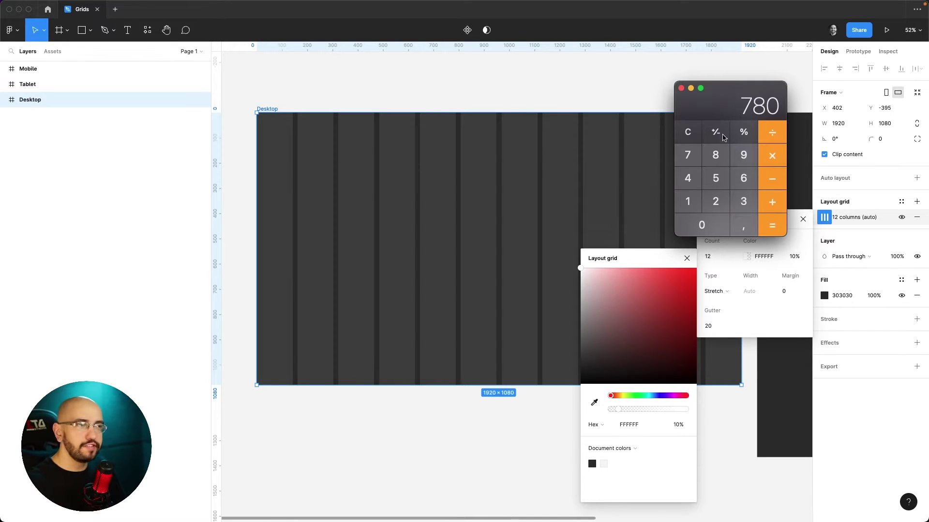
type("/2")
key("Return")
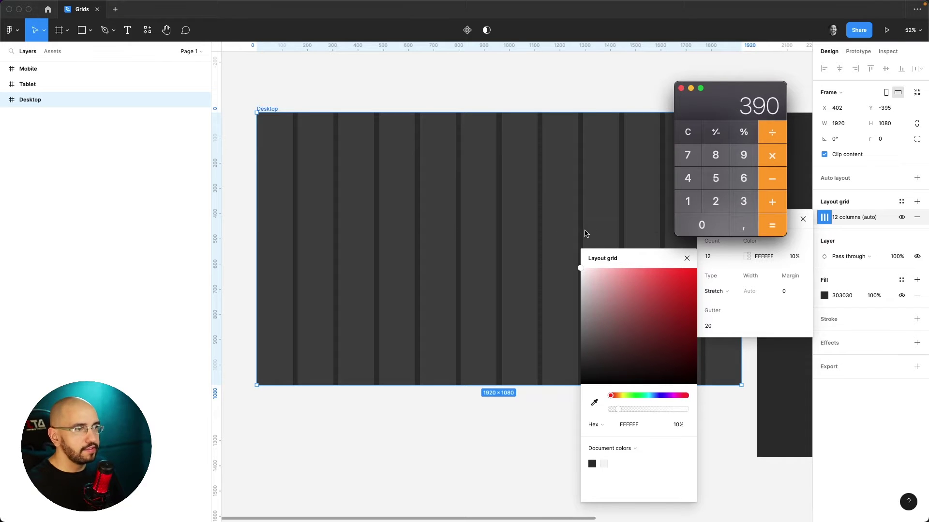
Clear the calculator and compute half of the difference between 1920 and 1280.
left_click(688, 133)
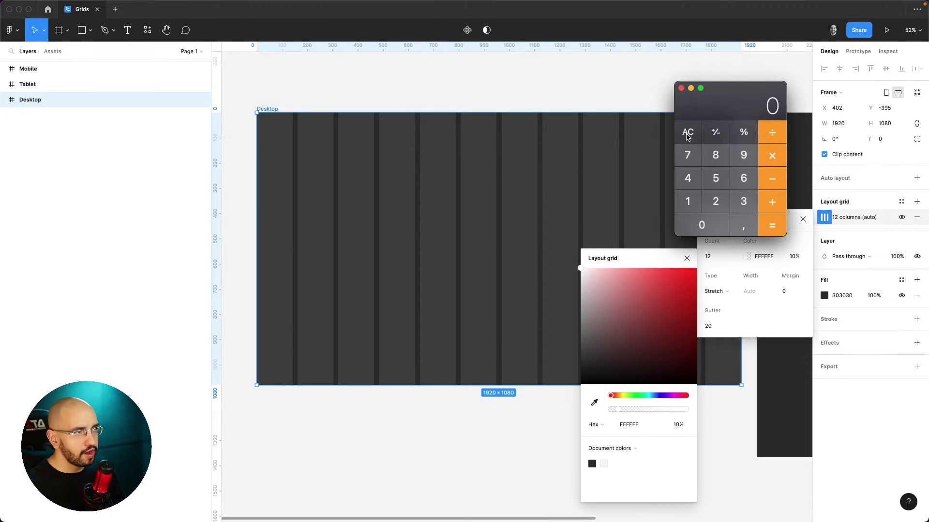
type("1920/12")
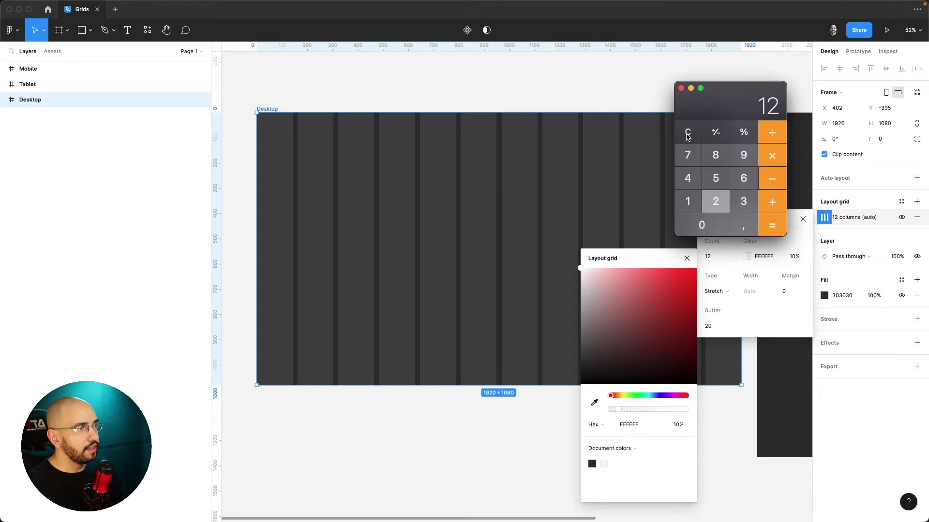
type("80")
key("Return")
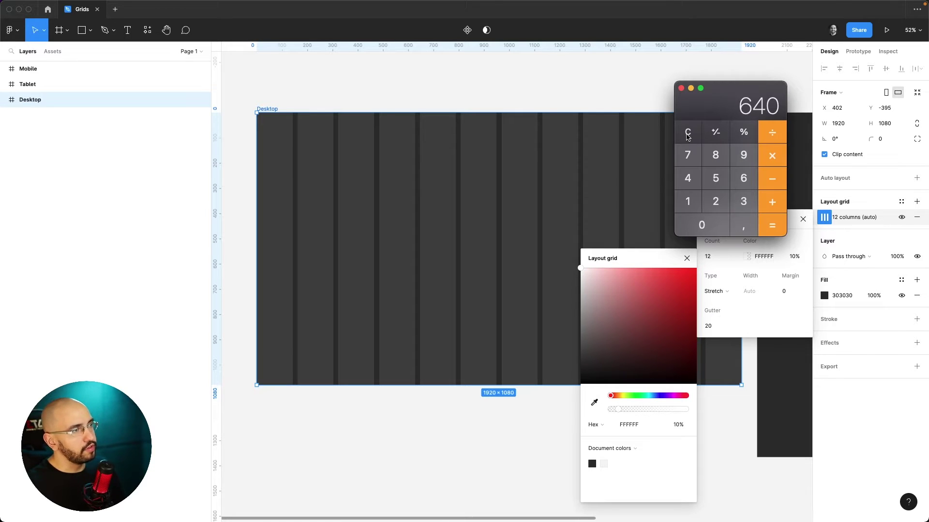
type("/2")
key("Return")
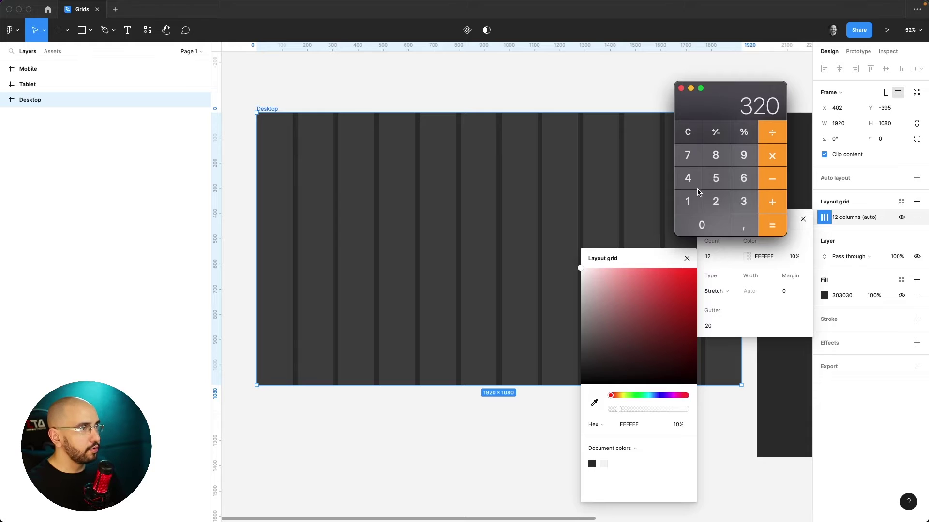
Switch back to Figma and set the margin of the Desktop frame's column grid to 320.
left_click(784, 251)
left_click(787, 291)
type("32")
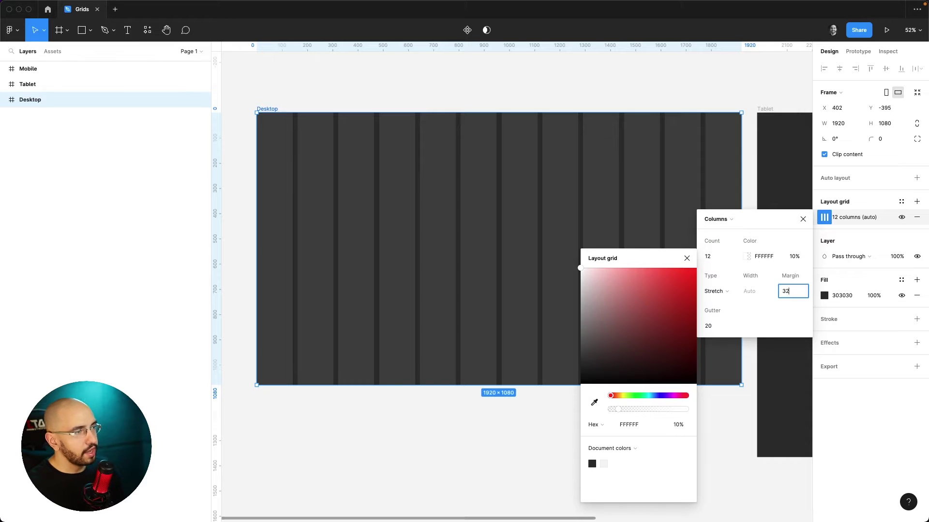
type("0")
key("Return")
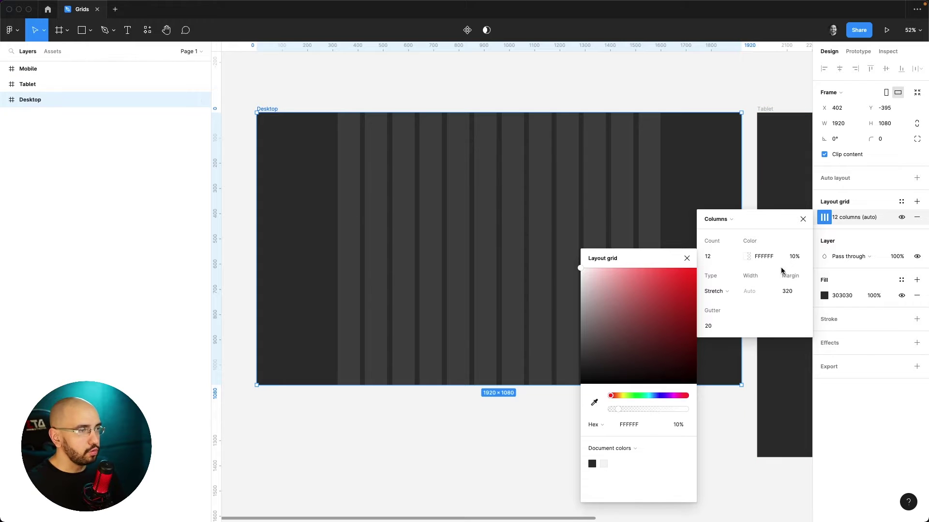
Set the Desktop column grid's gutter to 16 and close the grid colour picker.
left_click(715, 327)
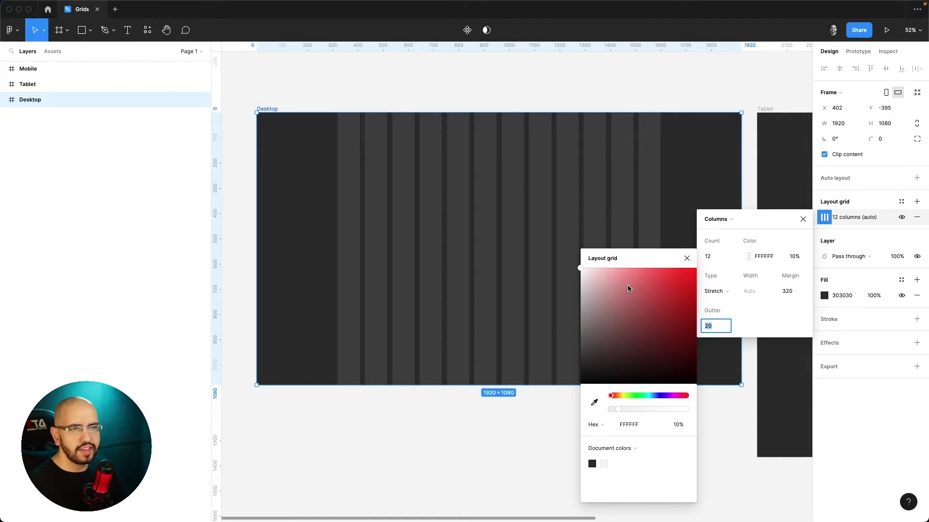
type("16")
key("Return")
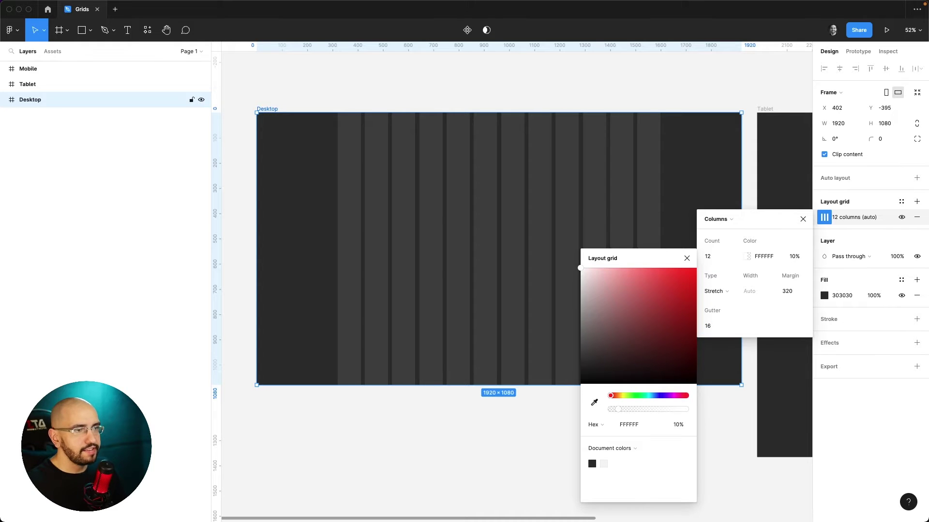
left_click(687, 258)
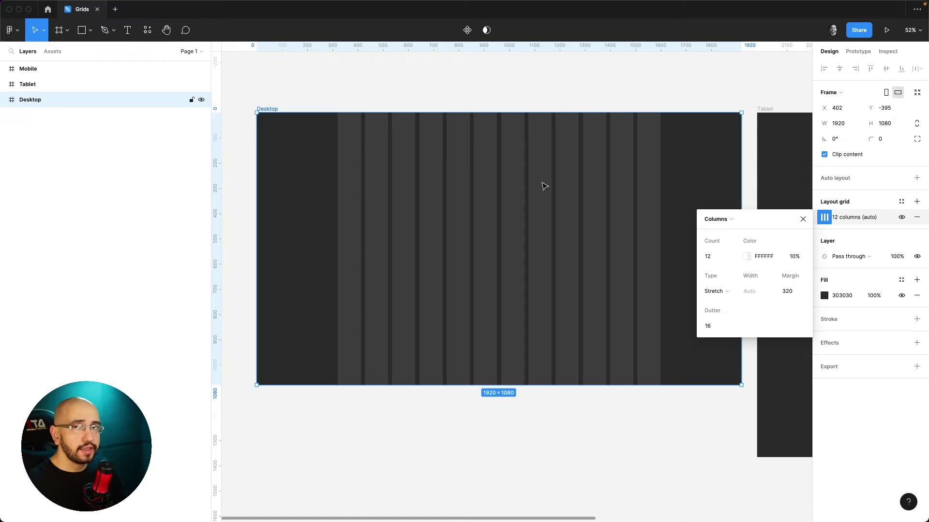
Add a layout grid to the Tablet frame and change its type from Grid to Columns.
left_click_drag(678, 144, 297, 168)
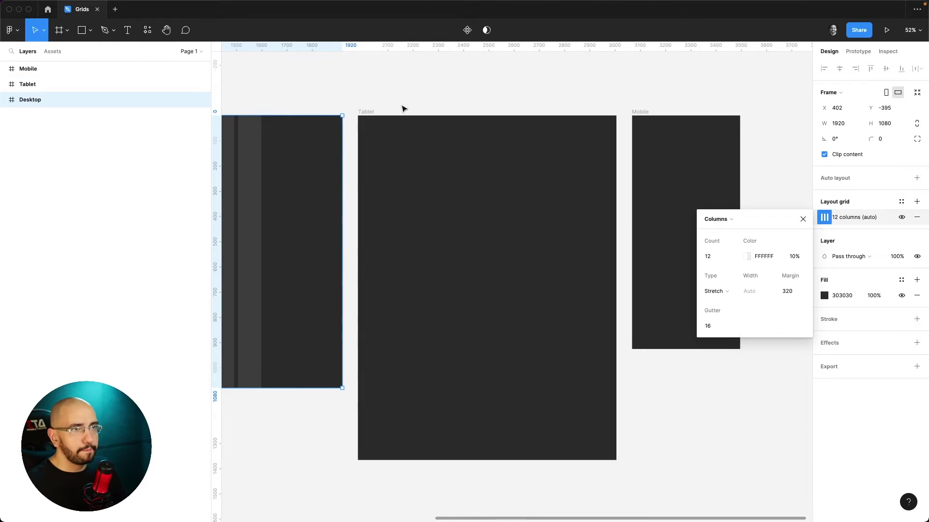
left_click(368, 113)
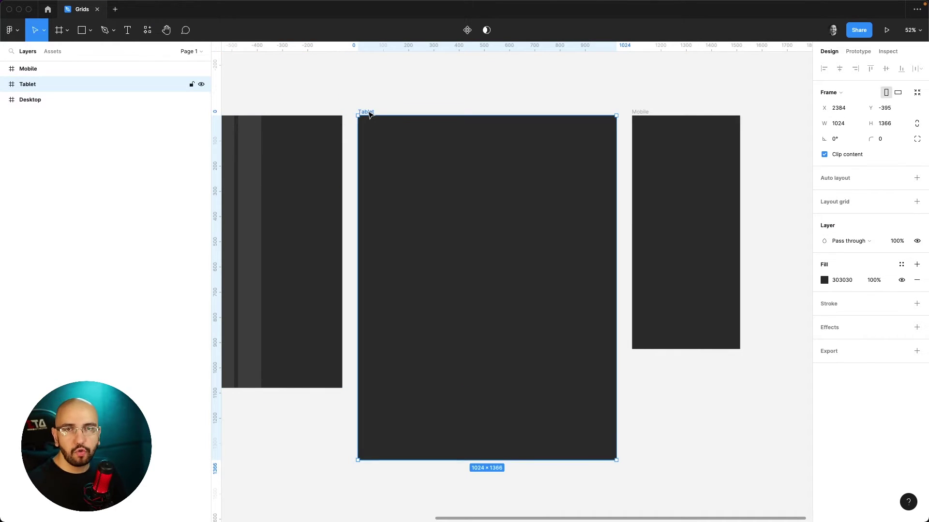
left_click(915, 202)
left_click(824, 217)
left_click(724, 218)
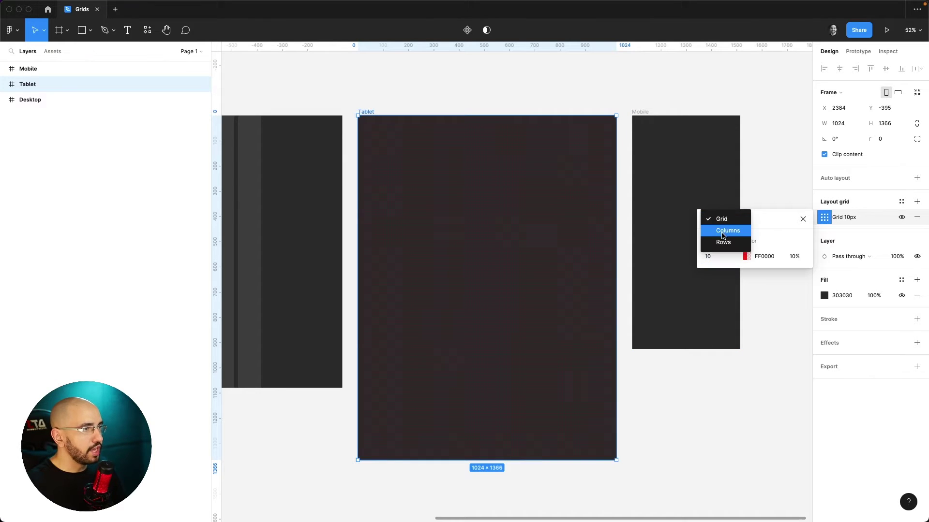
left_click(724, 235)
Colour the Tablet frame's grid columns white (FFFFFF) and set the column count to 6.
left_click(747, 259)
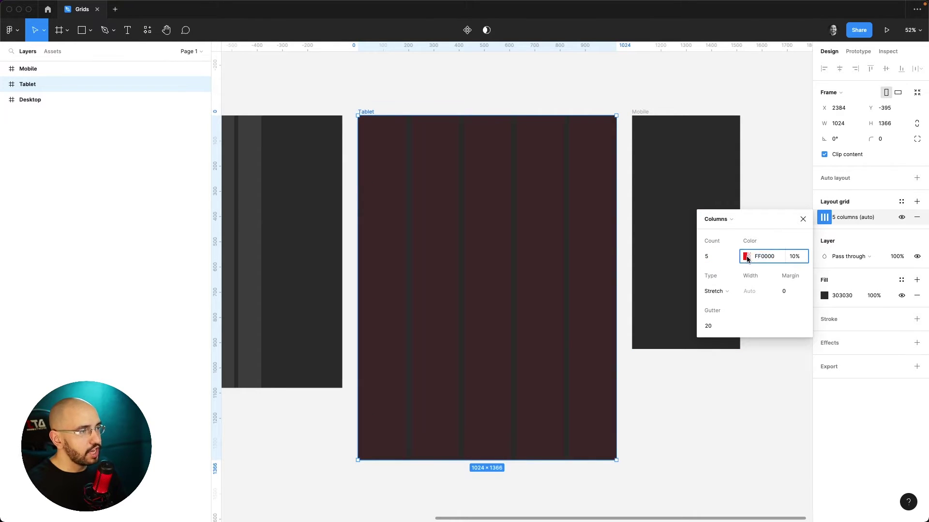
left_click(746, 257)
left_click_drag(600, 307, 556, 255)
left_click(717, 257)
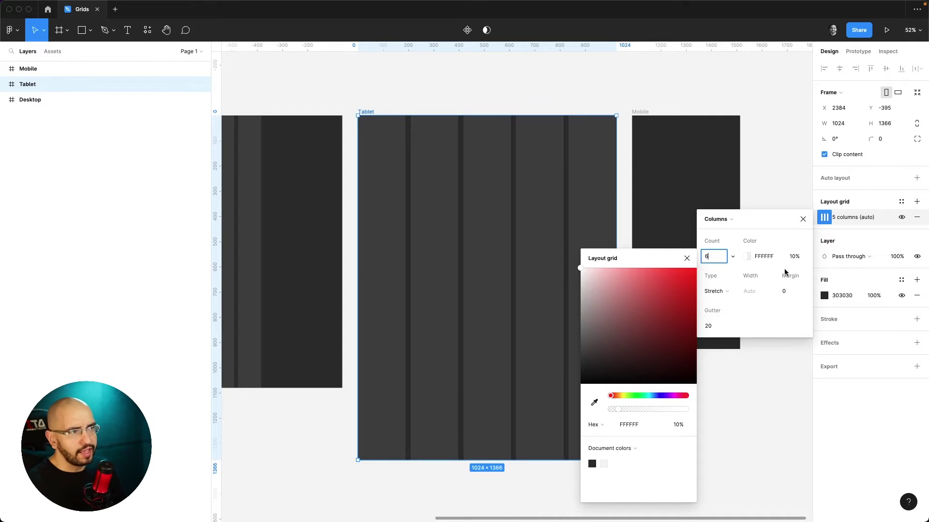
type("6")
key("Return")
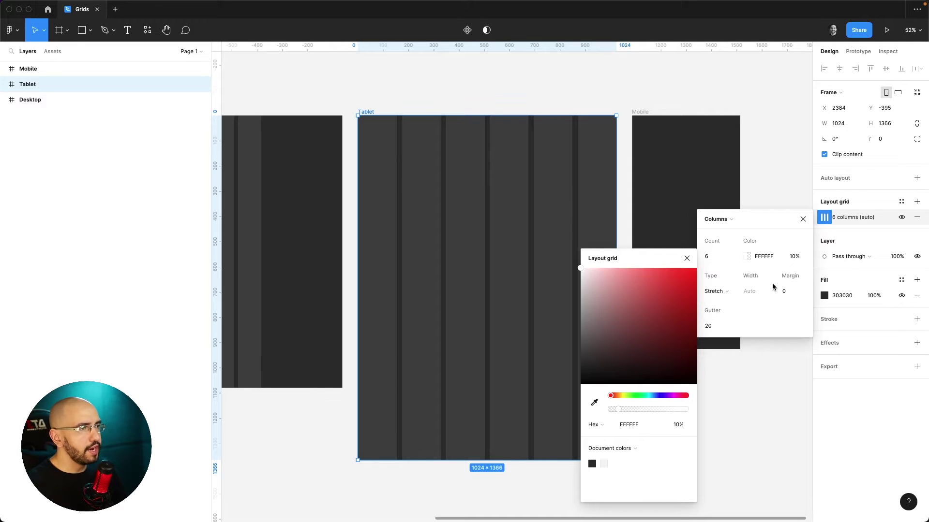
Set the Tablet column grid's margin to 48 and its gutter to 16.
left_click(791, 293)
type("48")
key("Return")
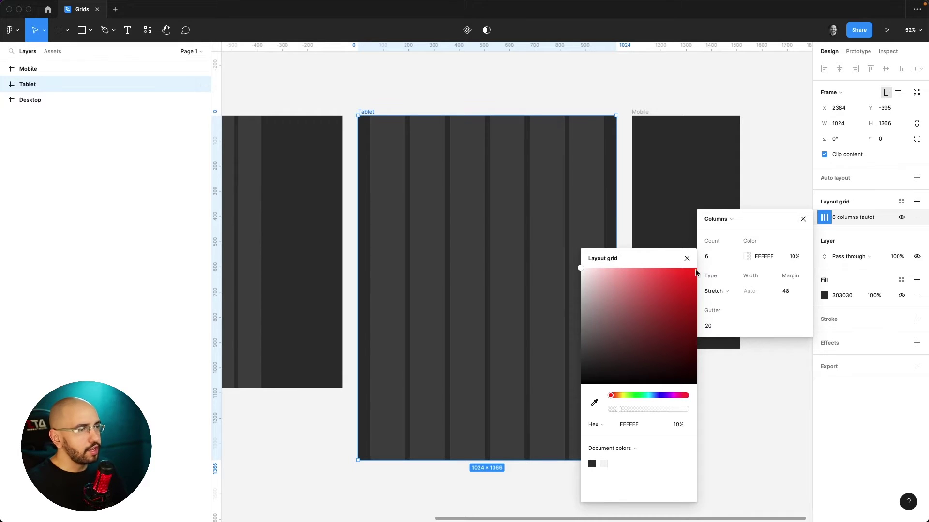
left_click(734, 322)
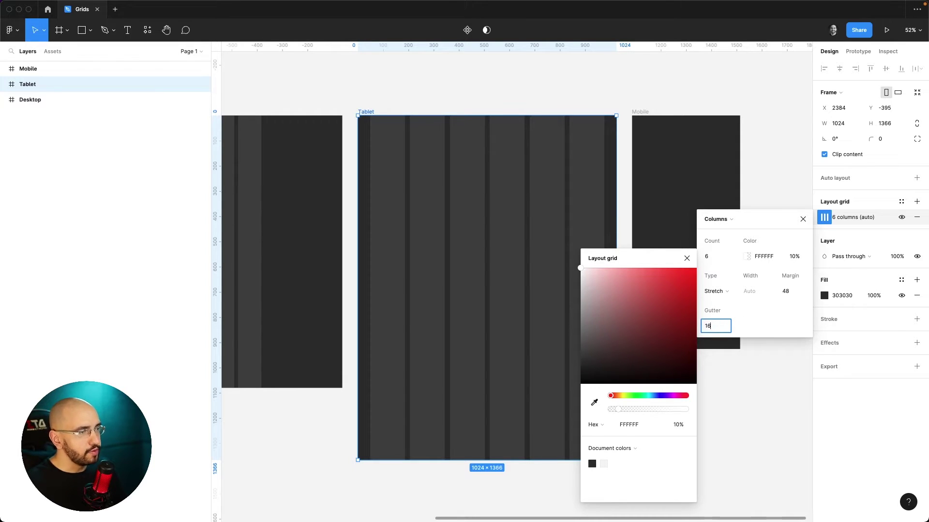
key("Return")
Add a layout grid to the Mobile frame, colour it white (FFFFFF), and change its type to Columns.
left_click(648, 113)
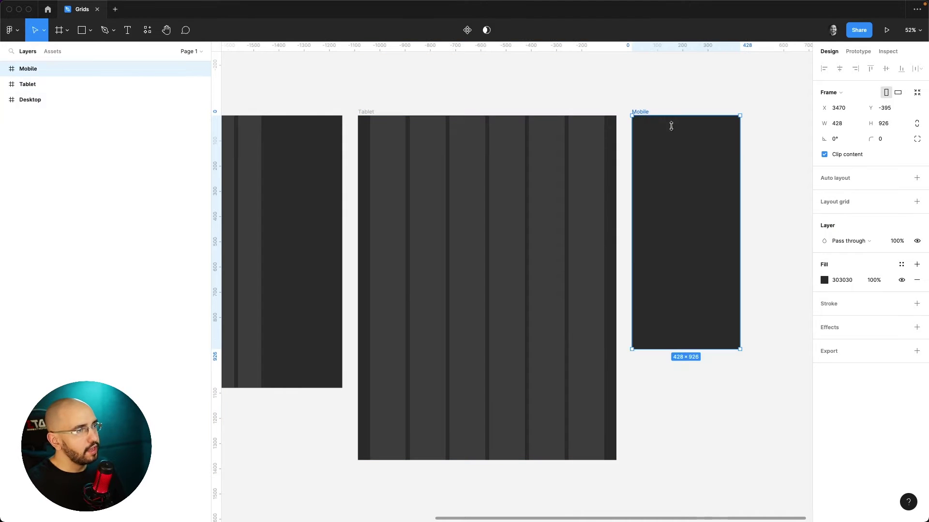
left_click(916, 201)
left_click(822, 216)
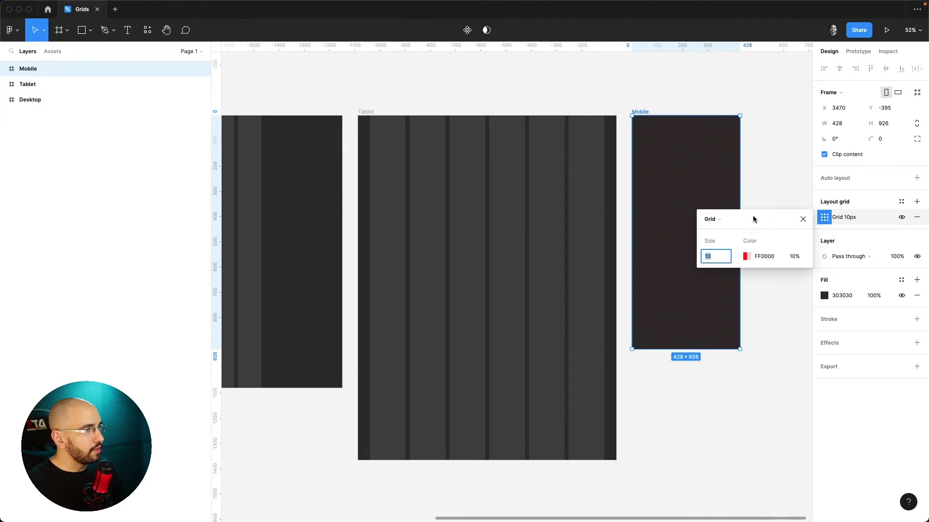
left_click(747, 256)
left_click(712, 219)
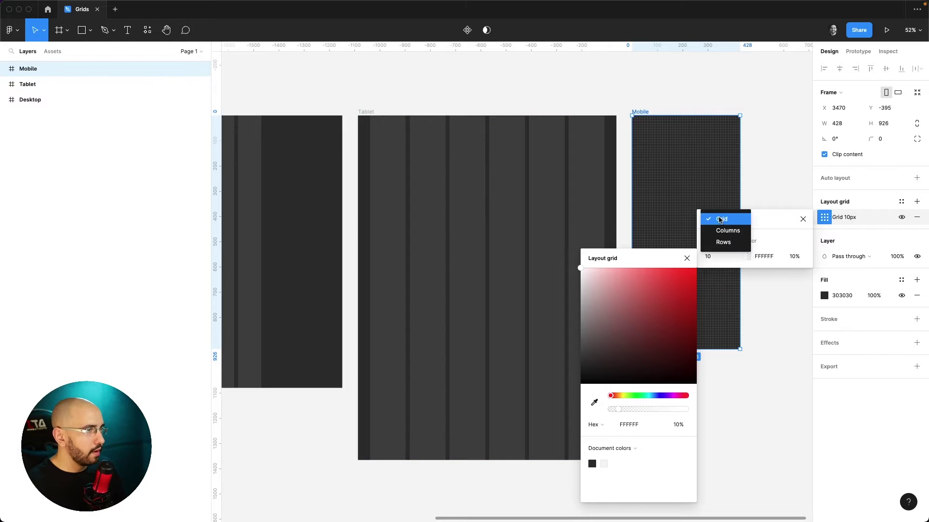
left_click(724, 230)
Set the Mobile grid's column count to 4 and close the grid colour picker.
left_click(724, 254)
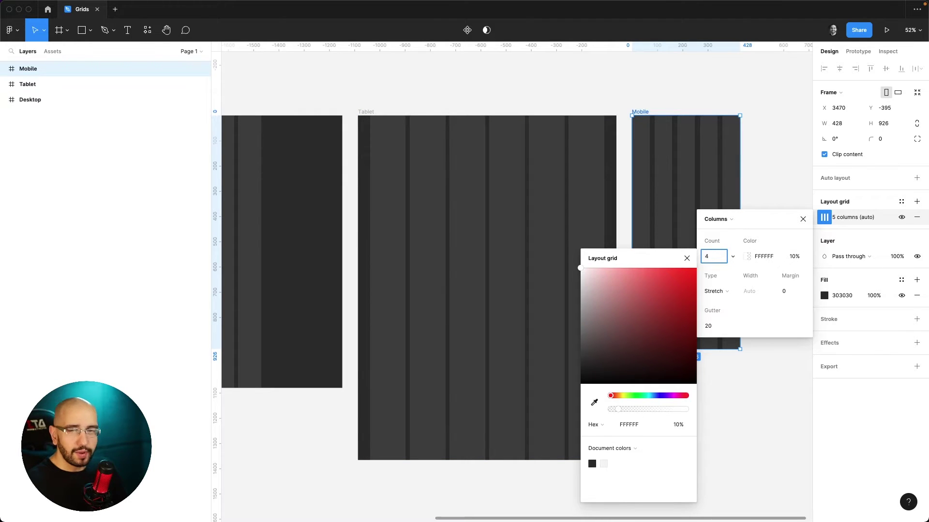
type("4")
left_click(780, 235)
left_click(686, 258)
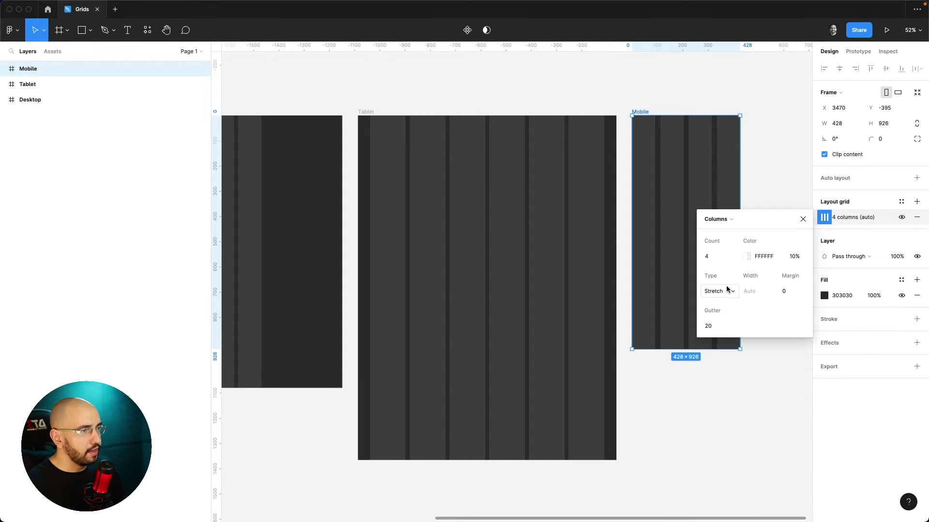
Set the Mobile column grid's margin to 20 and its gutter to 8.
left_click(712, 292)
left_click(711, 291)
left_click(785, 291)
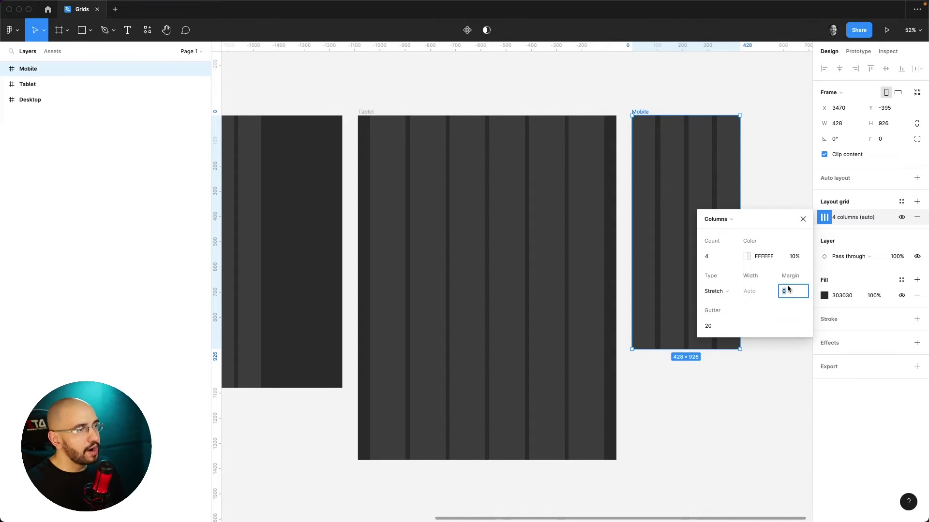
key("Return")
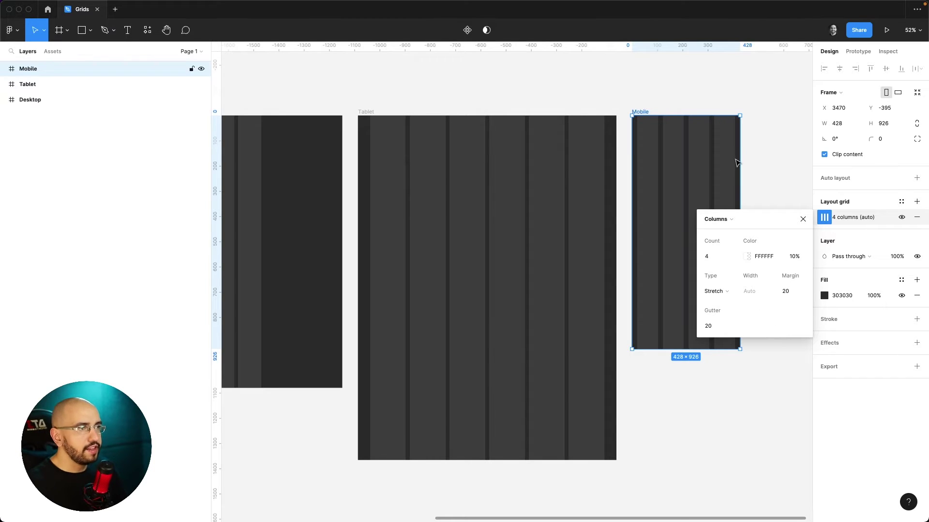
left_click(715, 326)
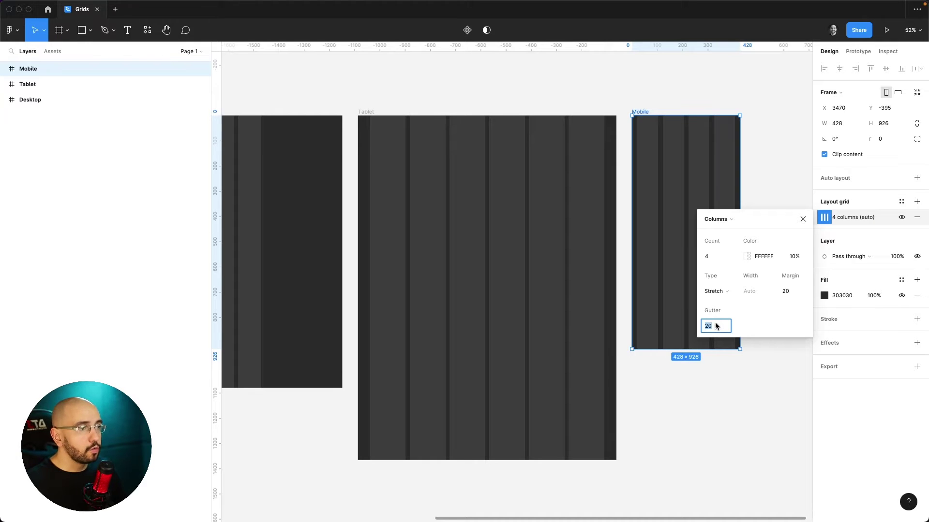
type("8")
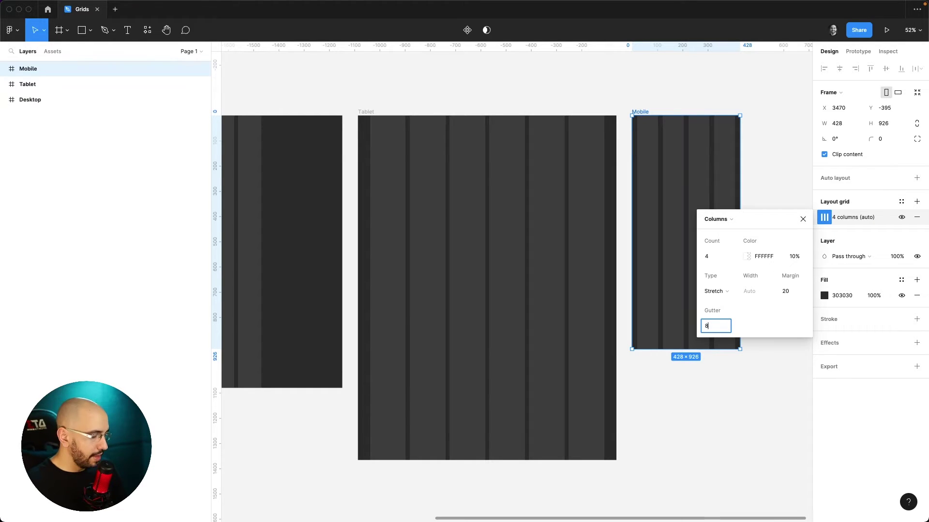
key("Return")
scroll(696, 138, "up", 2)
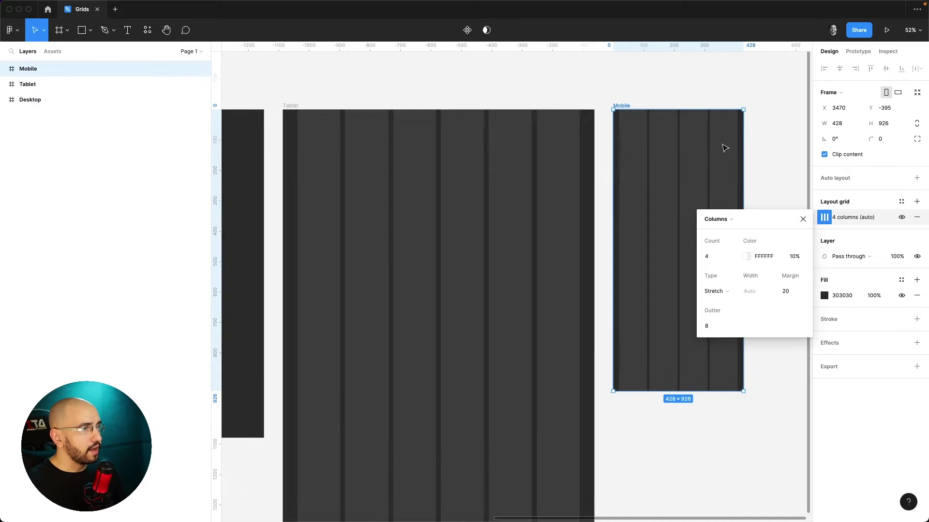
left_click(790, 154)
scroll(687, 200, "down", 3)
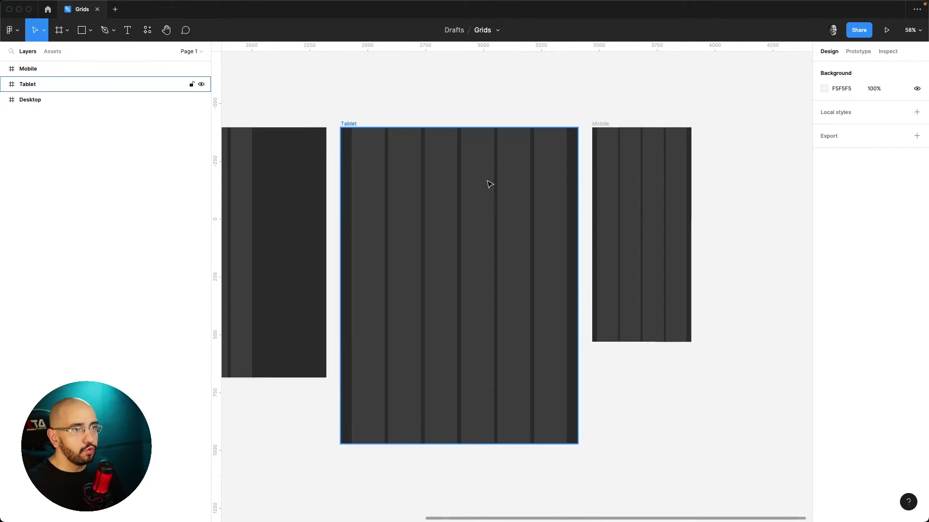
Draw a rectangle about 1280 px wide and 110 px high across all twelve grid columns near the top of the Desktop frame.
left_click(468, 205)
scroll(455, 210, "left", 10)
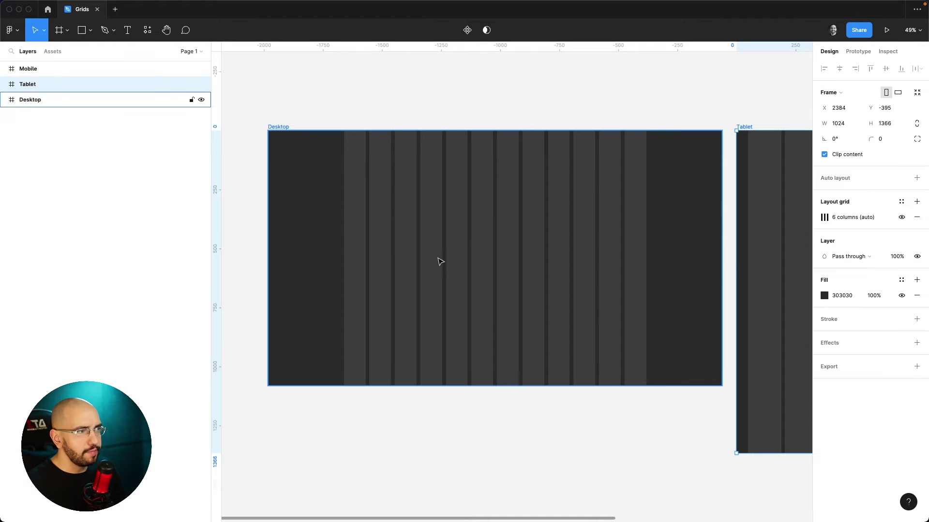
left_click(82, 32)
mouse_move(343, 148)
left_mouse_down()
mouse_move(408, 175)
mouse_move(648, 176)
left_mouse_up()
Build a second row from copies of the full-width rectangle: two rectangles spanning six columns each, 632 px wide.
key("super+d")
left_click_drag(486, 166, 480, 192)
left_click_drag(646, 191, 506, 195)
key("super+d")
left_click(458, 195, "shift")
key("super+z")
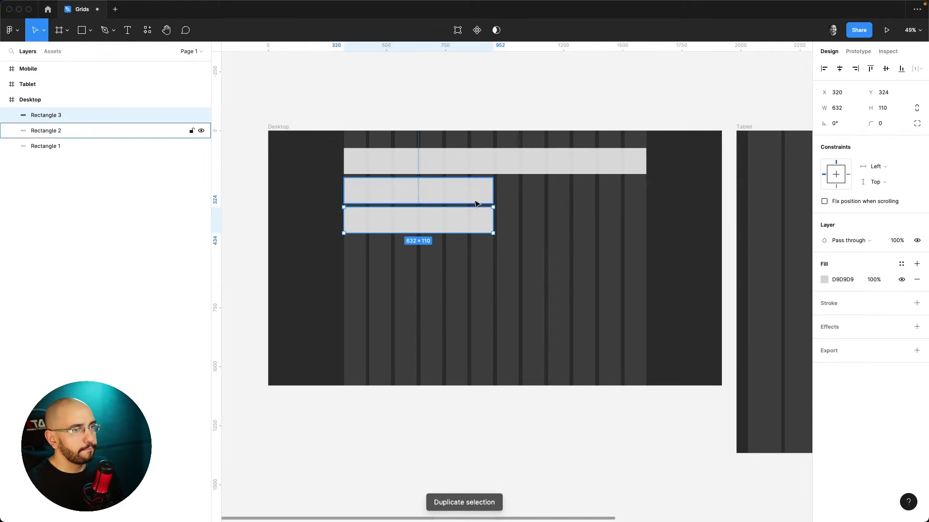
left_click_drag(433, 224, 587, 194)
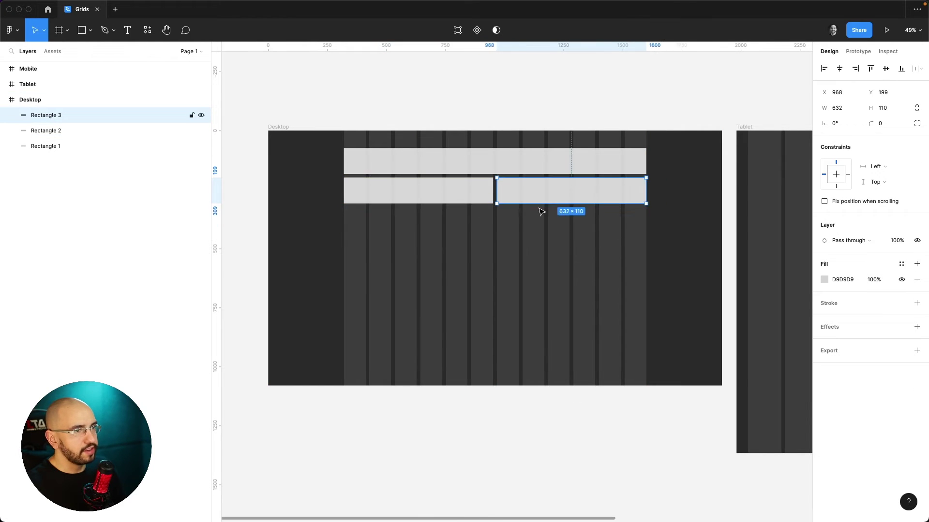
Build a third row of three rectangles, each narrowed to span four columns, 416 px wide.
left_click(435, 197)
key("super+d")
left_click_drag(435, 197, 492, 228)
left_click(394, 226)
key("super+d")
key("super+d")
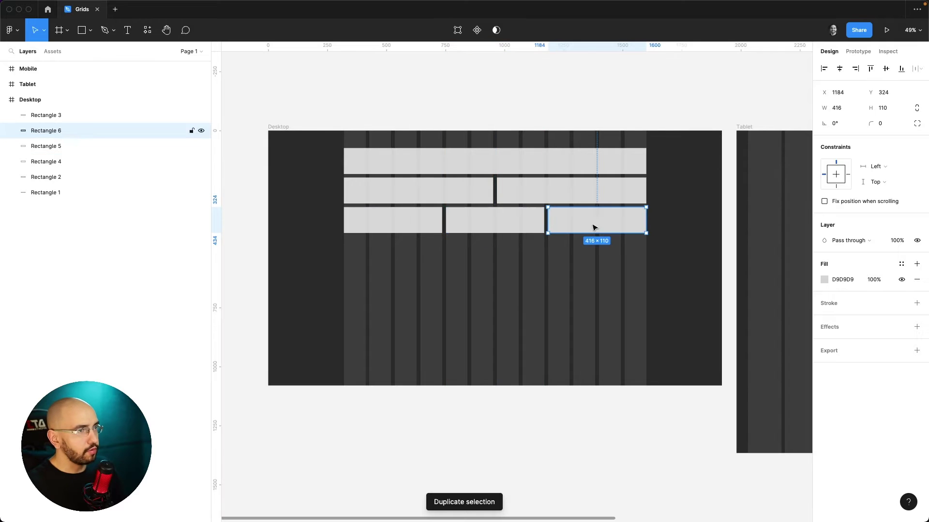
Build a fourth row of four rectangles, each narrowed to span three columns, 308 px wide.
left_click(413, 220)
key("super+d")
left_click_drag(413, 222, 454, 254)
left_click(493, 261)
key("super+d")
key("super+d")
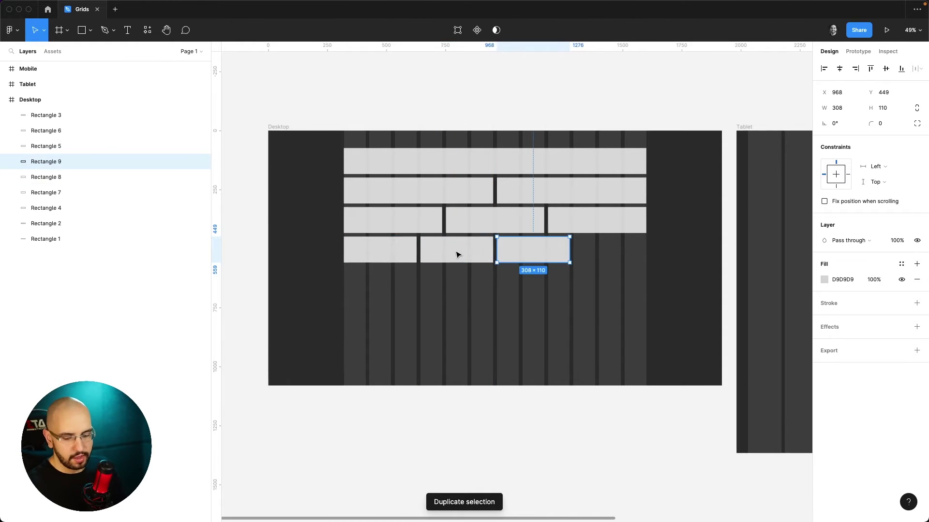
key("super+d")
Build a fifth row of six rectangles, each narrowed to span two columns, 200 px wide.
left_click(387, 253)
key("super+d")
left_click_drag(387, 255, 430, 280)
left_click(466, 286)
left_click(423, 282)
key("super+d")
key("super+d")
key("super+d")
key("super+d")
key("super+d")
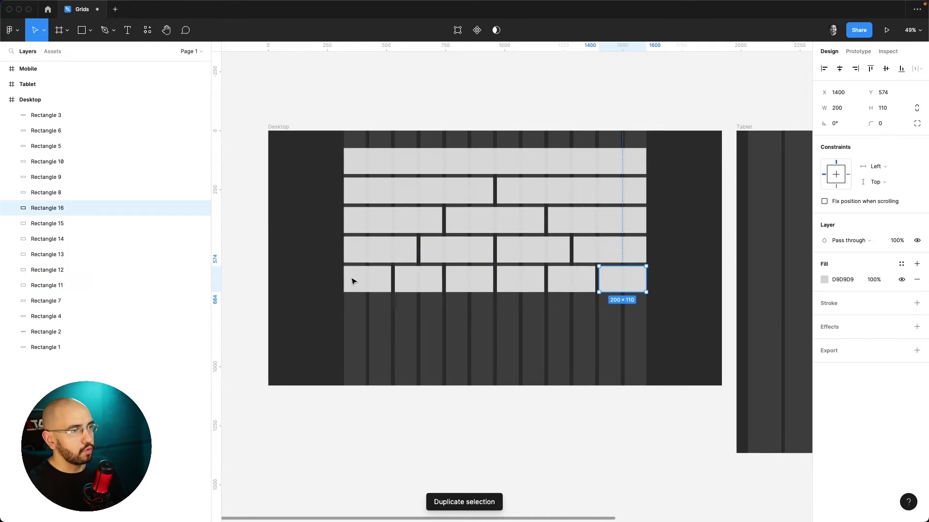
Build a sixth row of twelve rectangles, each narrowed to a single column, 92 px wide.
left_click(503, 311)
left_click(378, 287)
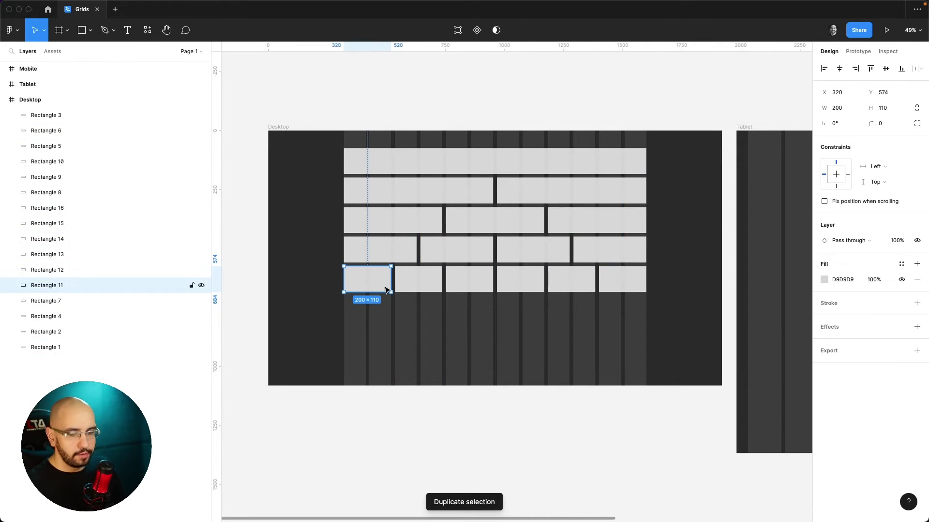
key("super+d")
left_click_drag(382, 290, 386, 310)
left_click(384, 310)
key("super+d")
key("super+d")
key("super+d")
key("super+d")
key("super+d")
key("super+d")
key("super+d")
key("super+d")
key("super+d")
key("super+d")
key("super+d")
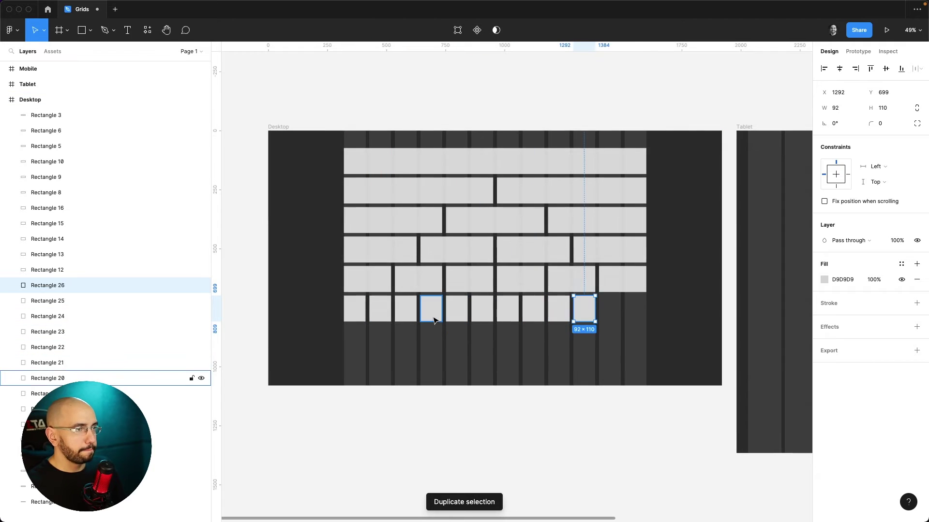
left_click(560, 336)
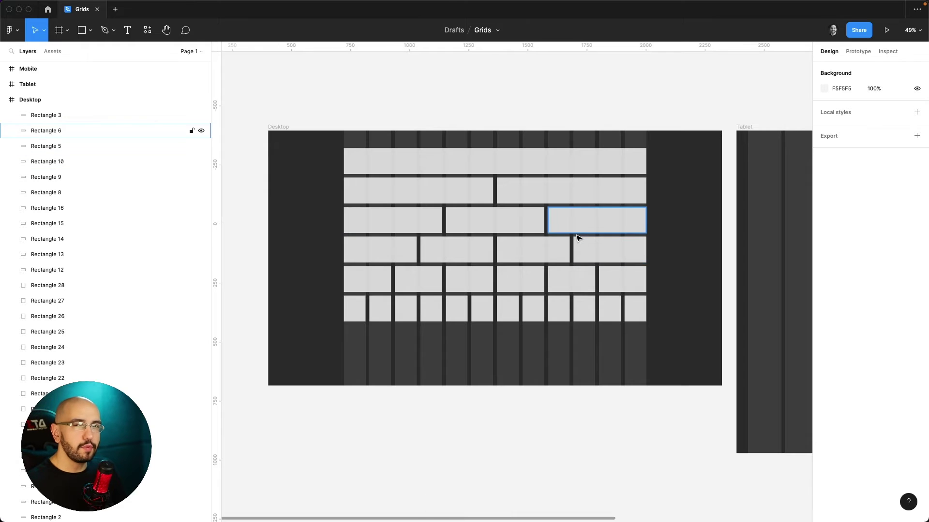
Delete all the sample rectangles from the Desktop frame.
key("super+a")
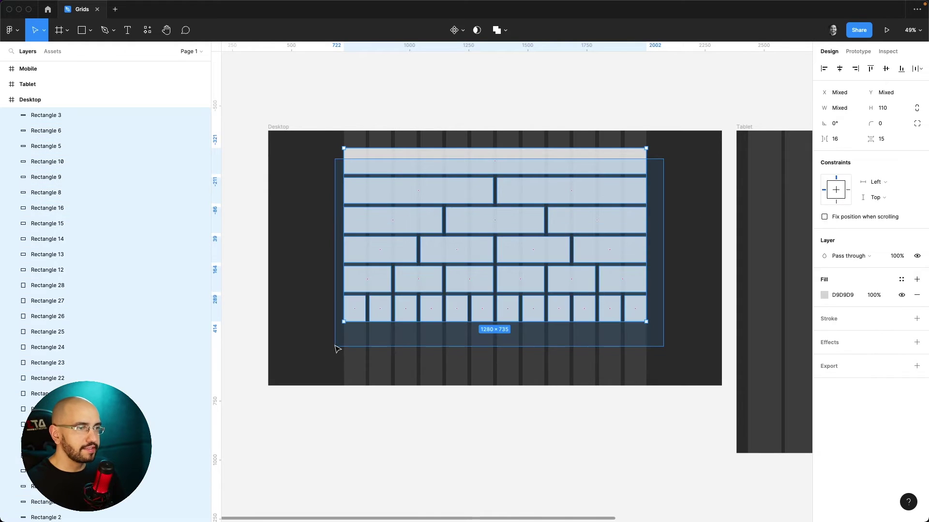
key("BackSpace")
scroll(519, 208, "down", 1)
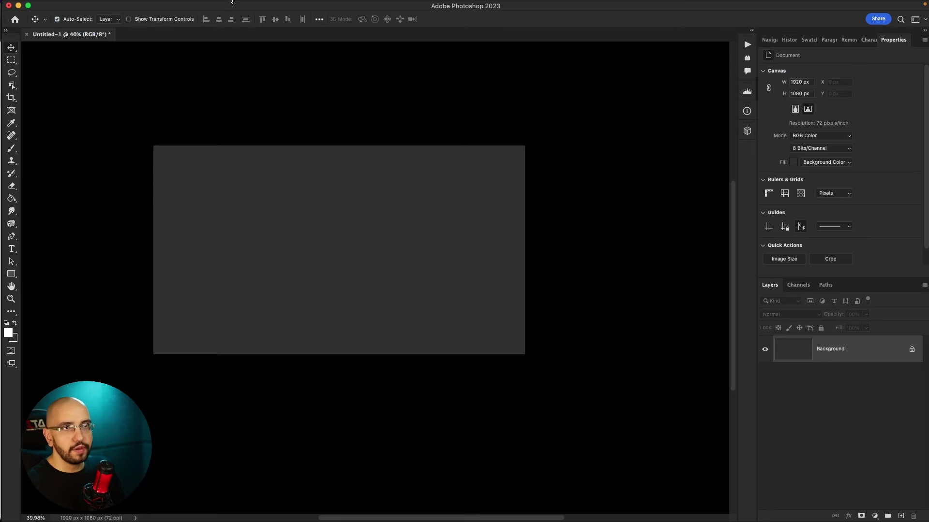
Switch to Photoshop and start a new guide layout on the 1920 × 1080 px canvas with columns enabled.
mouse_move(233, 2)
left_click(267, 6)
mouse_move(295, 251)
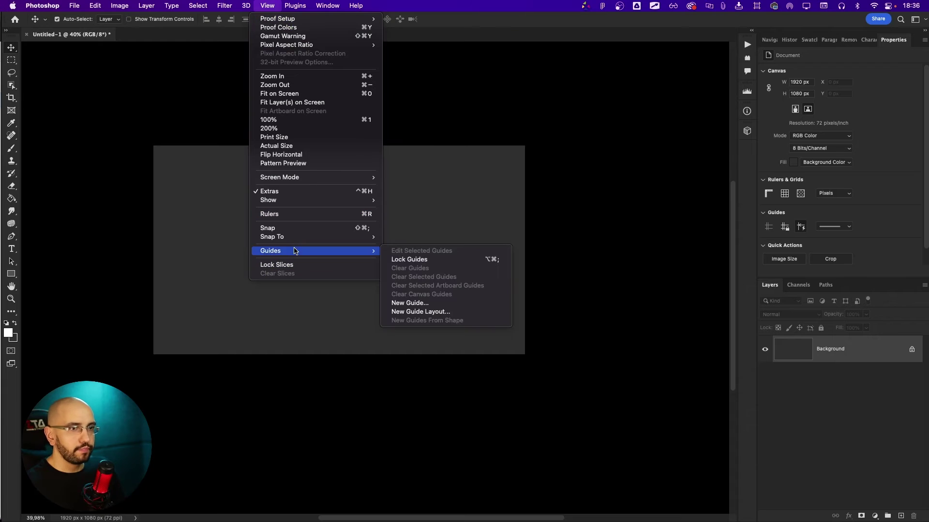
left_click(420, 312)
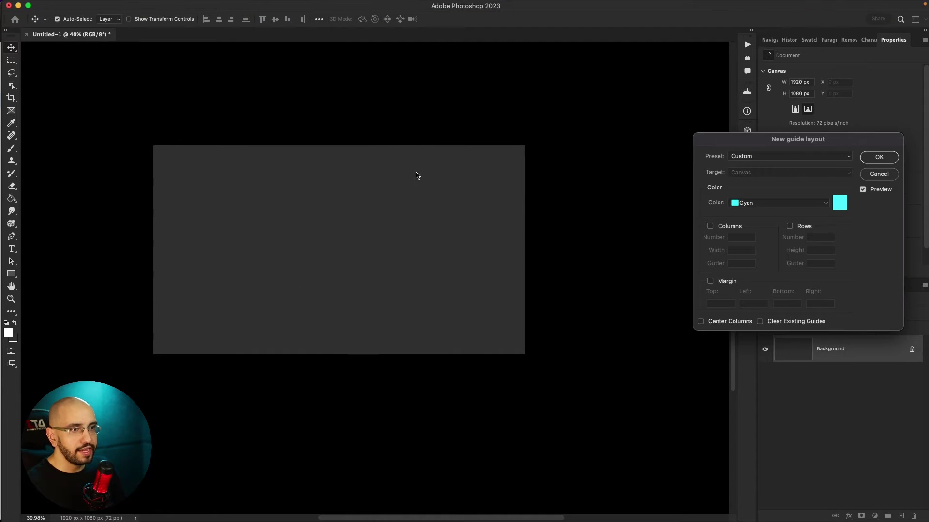
left_click_drag(787, 147, 418, 139)
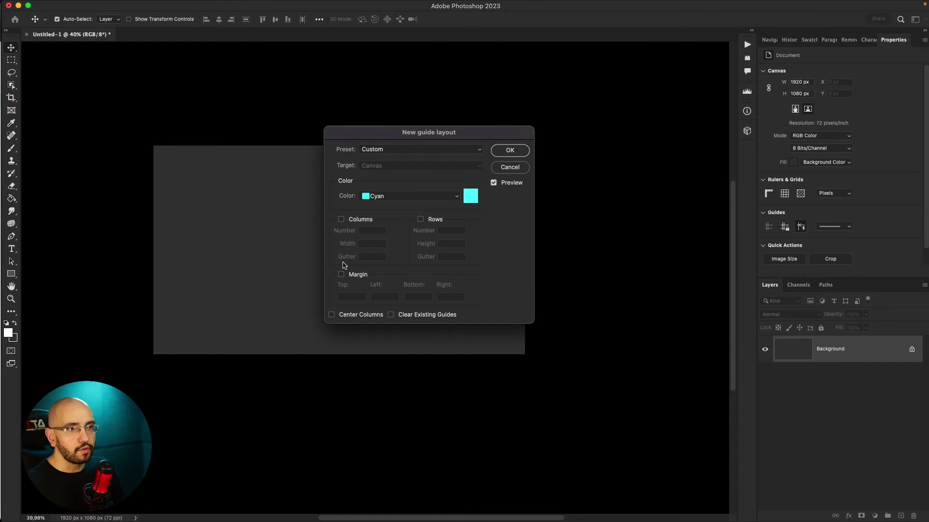
left_click(341, 220)
left_click_drag(405, 134, 517, 131)
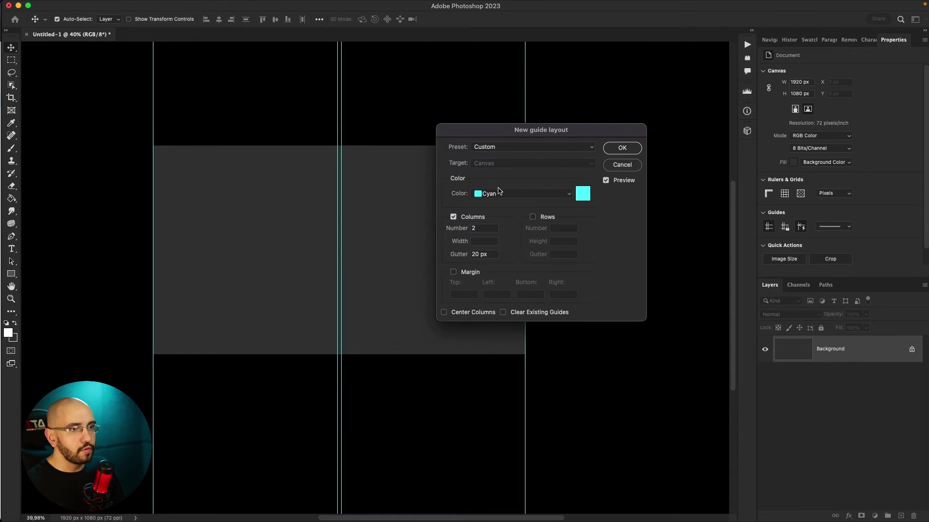
Set the guide layout to 12 columns with a 16 px gutter.
double_click(480, 228)
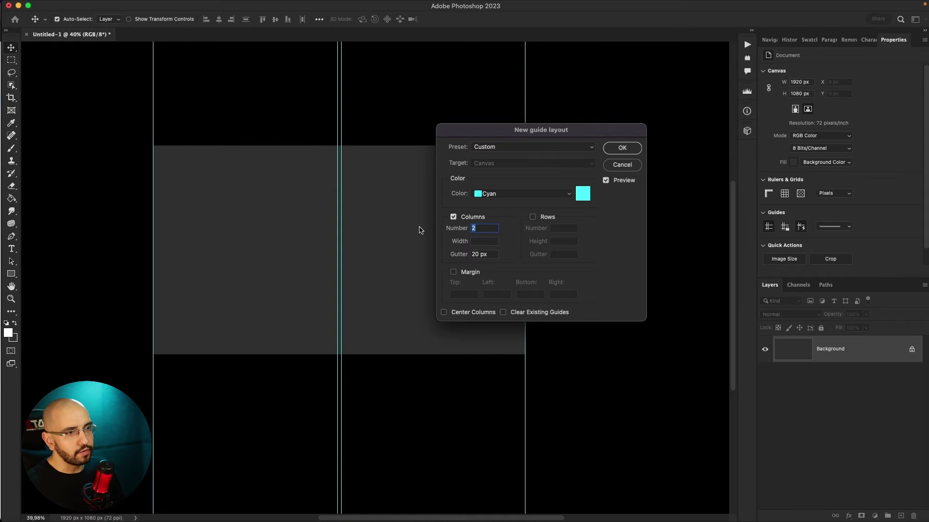
type("12")
left_click_drag(481, 136, 663, 94)
double_click(606, 219)
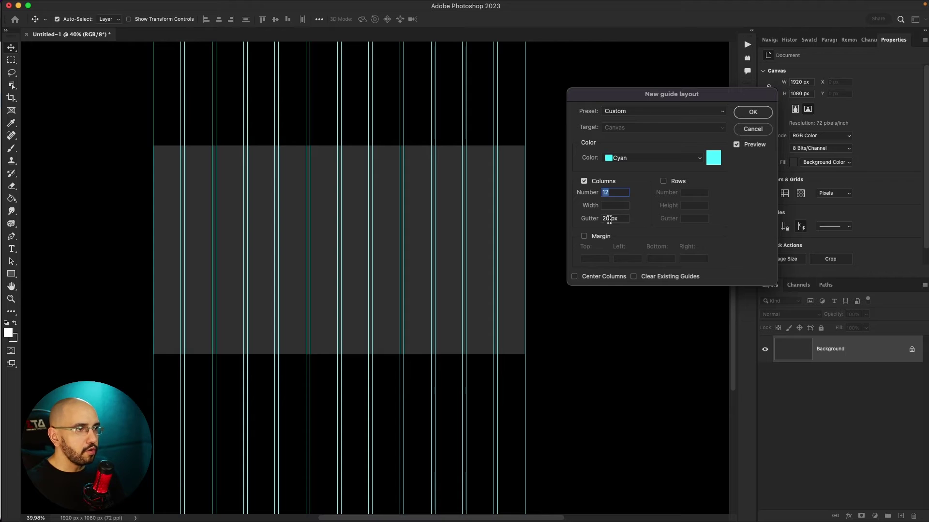
type("16")
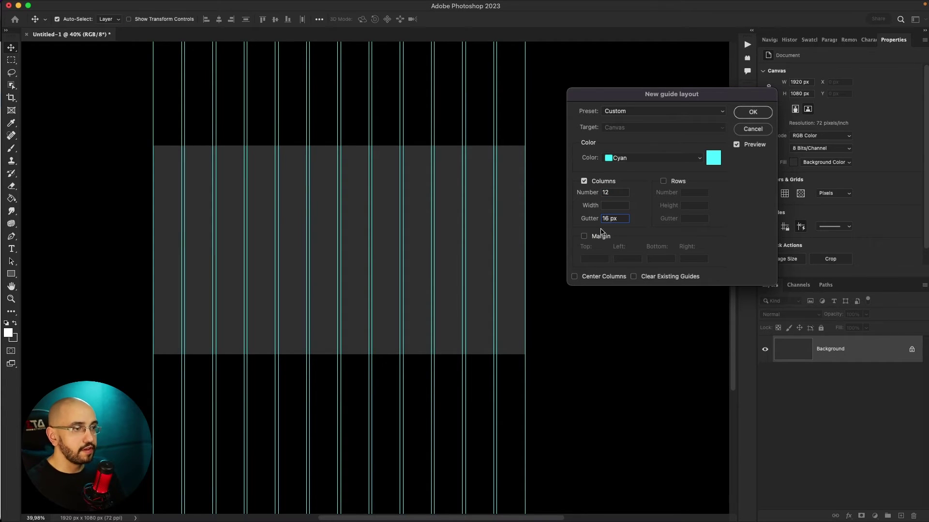
Enable margins for the guide layout and set the top and bottom margins to 0 px.
left_click(586, 237)
key("Tab")
type("0")
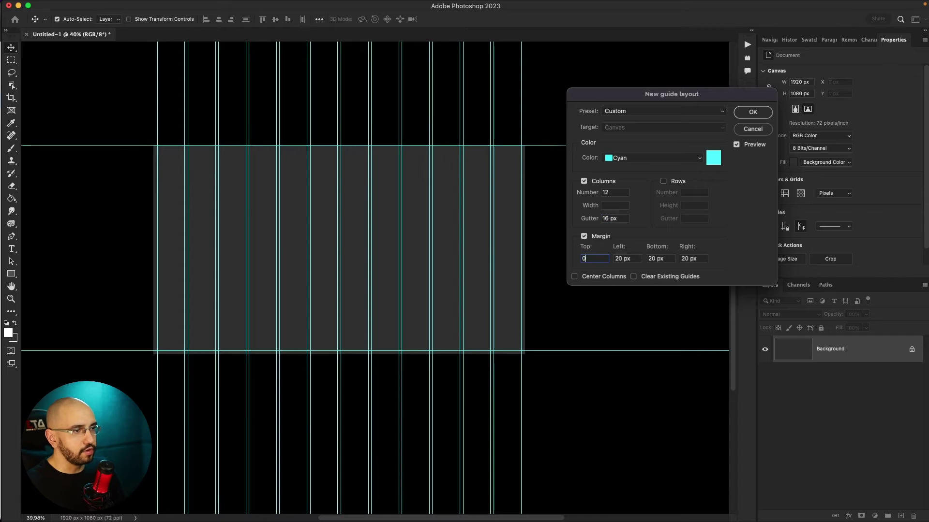
key("Tab")
key("Tab")
type("0")
key("Tab")
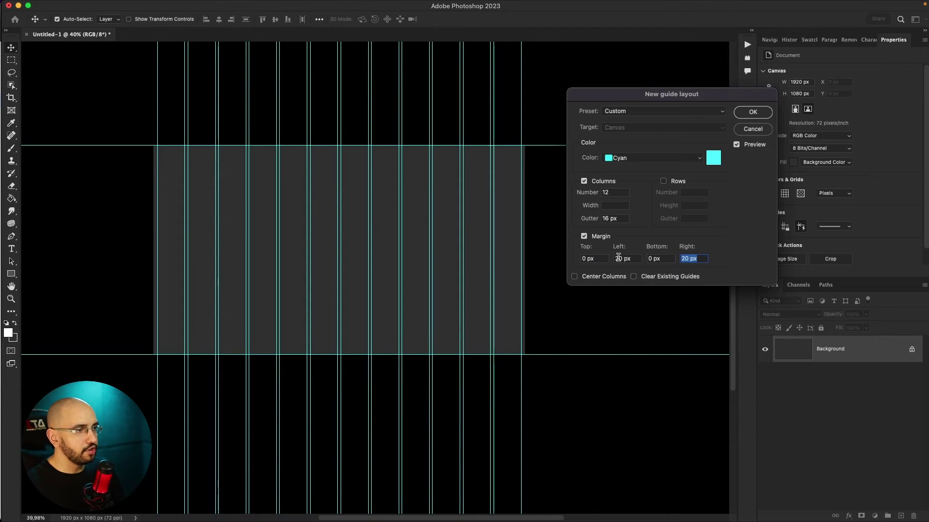
Set the guide layout's left and right margins to 320 px.
left_click(629, 259)
type("320")
key("Tab")
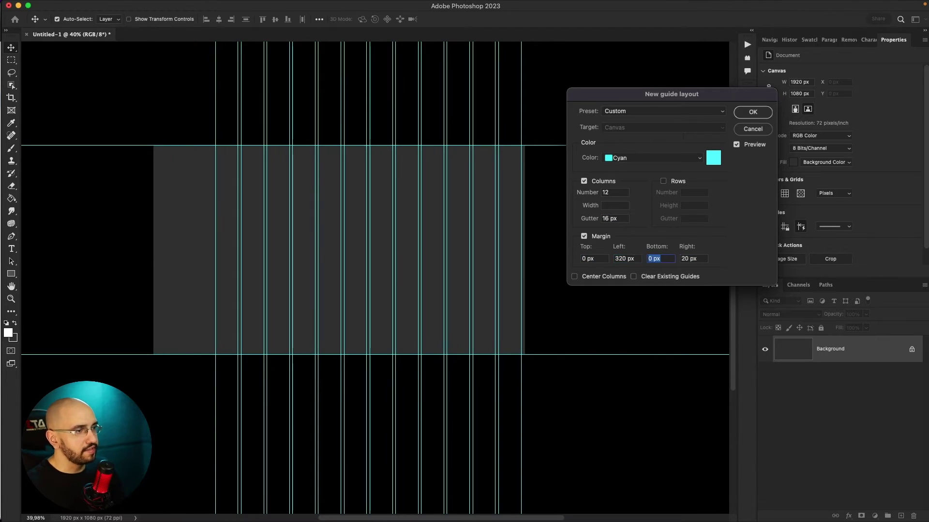
key("Tab")
type("320")
left_click(693, 259)
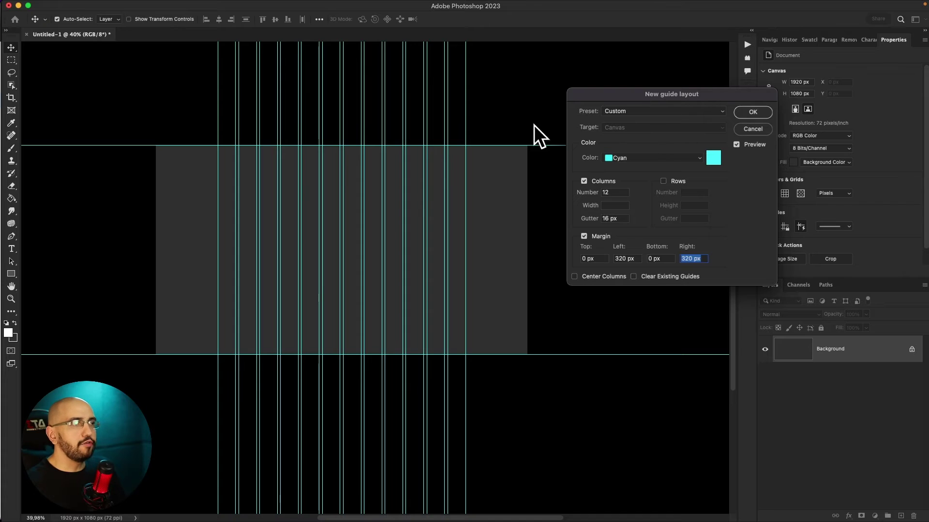
Check the available guide layout presets, keep the custom settings, and create the guides.
left_click(721, 111)
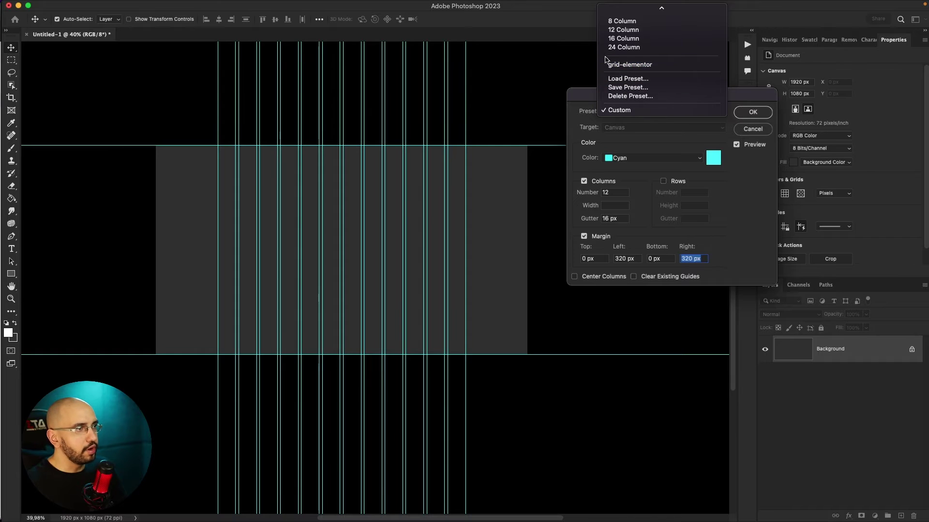
left_click(746, 188)
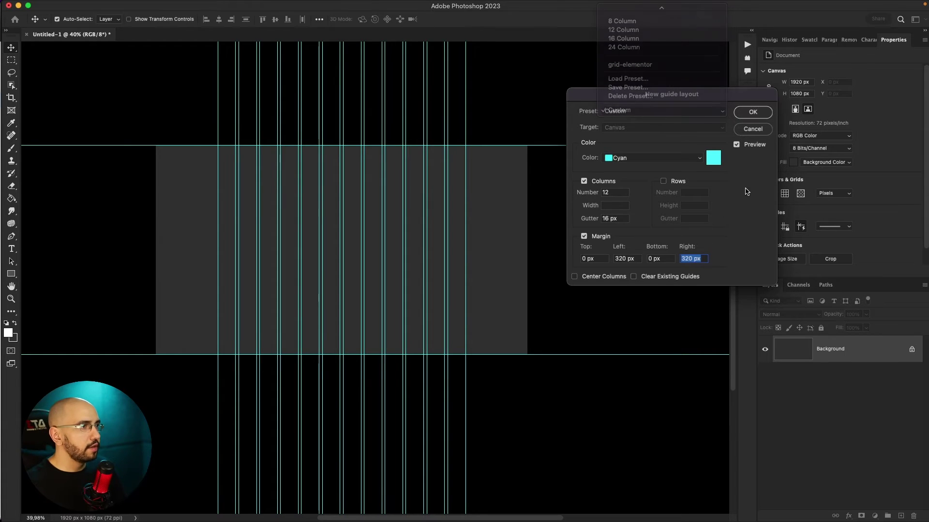
left_click(753, 112)
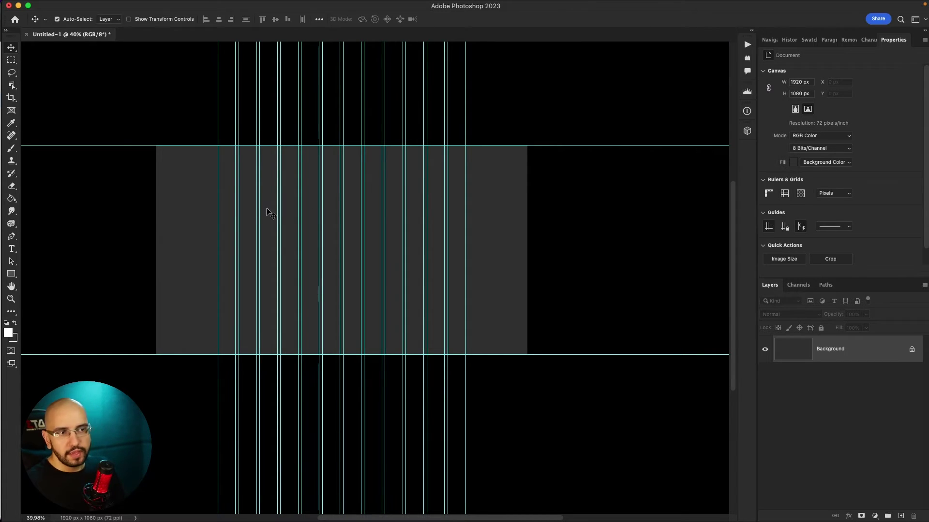
Draw a white rectangle about 91 px wide and 1077 px high over the first guide column.
scroll(283, 223, "left", 1)
scroll(511, 206, "up", 3)
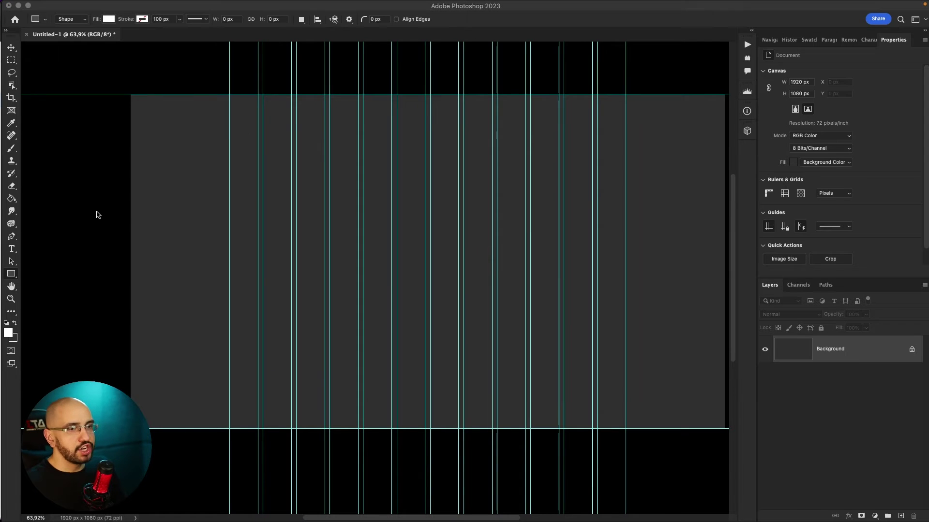
left_click(9, 275)
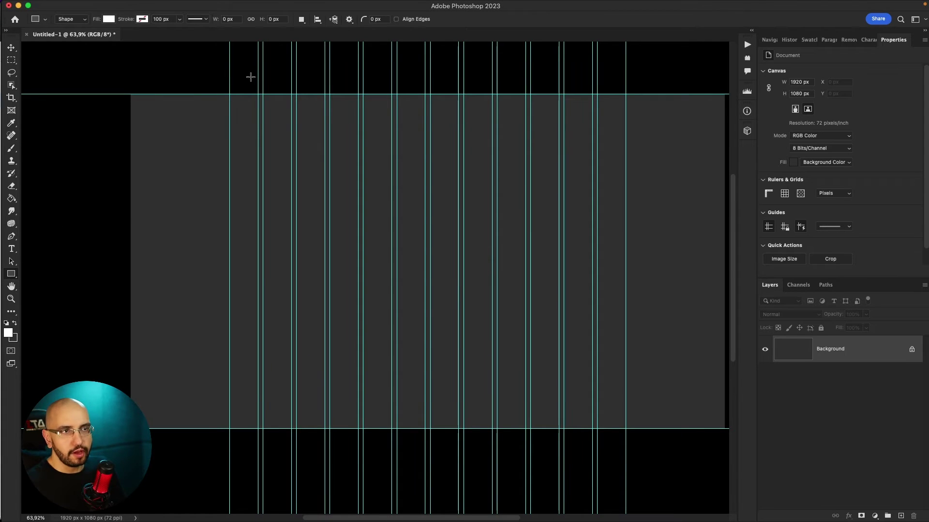
left_click_drag(230, 93, 258, 428)
scroll(195, 103, "up", 2)
scroll(195, 100, "up", 5)
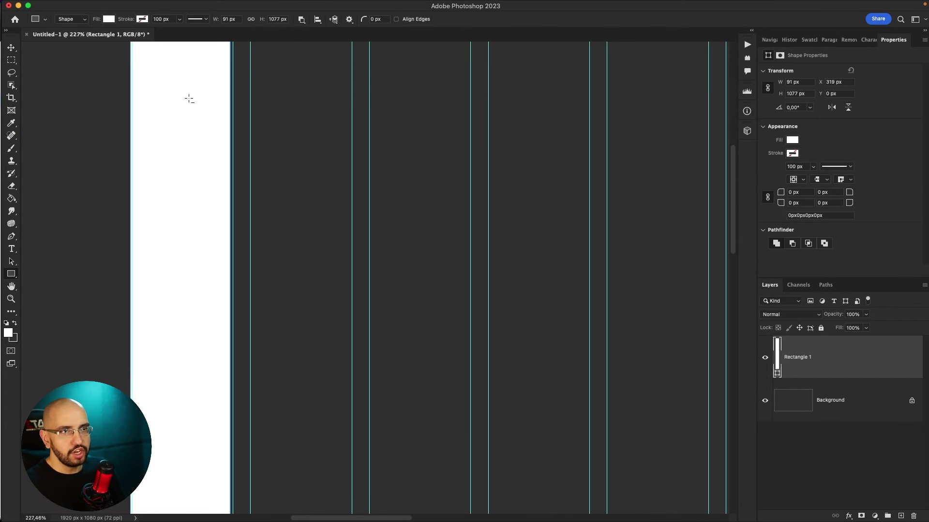
scroll(279, 157, "up", 5)
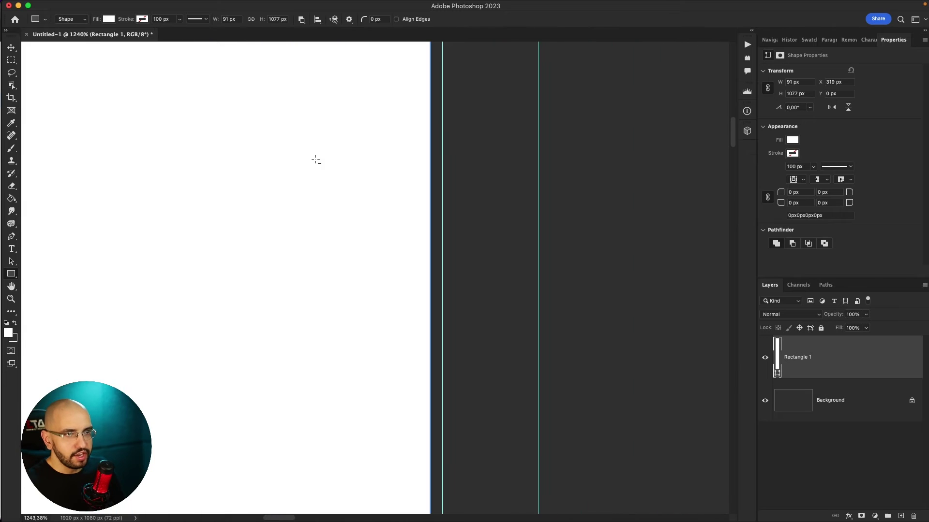
Transform the rectangle to fit the first guide column, about 92 px wide and 1105 px high, with its left edge at 320 px.
key("ctrl+t")
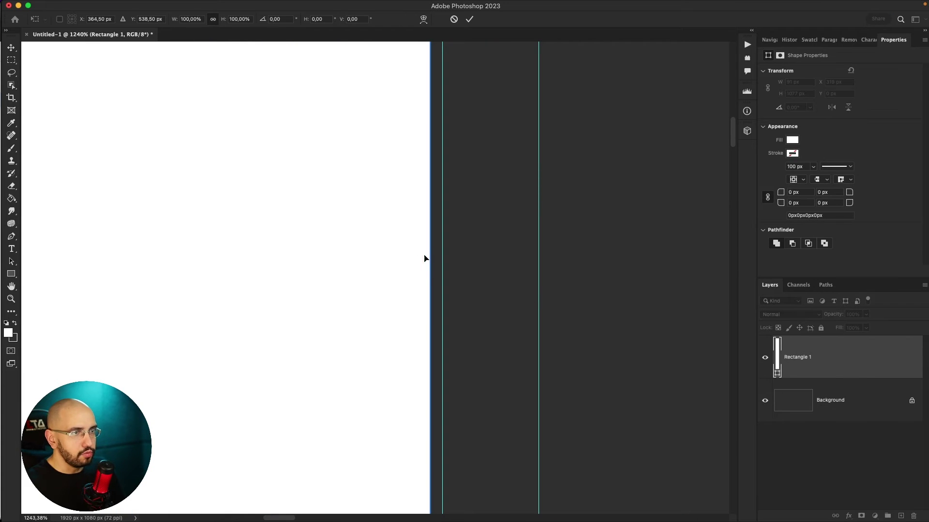
left_click_drag(432, 258, 414, 274)
scroll(442, 265, "up", 8)
scroll(463, 274, "down", 15)
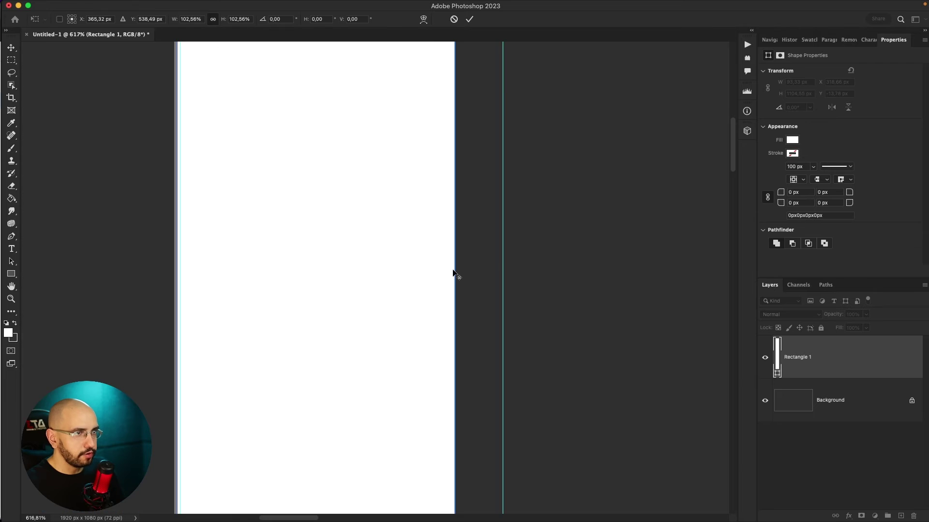
scroll(380, 142, "up", 8)
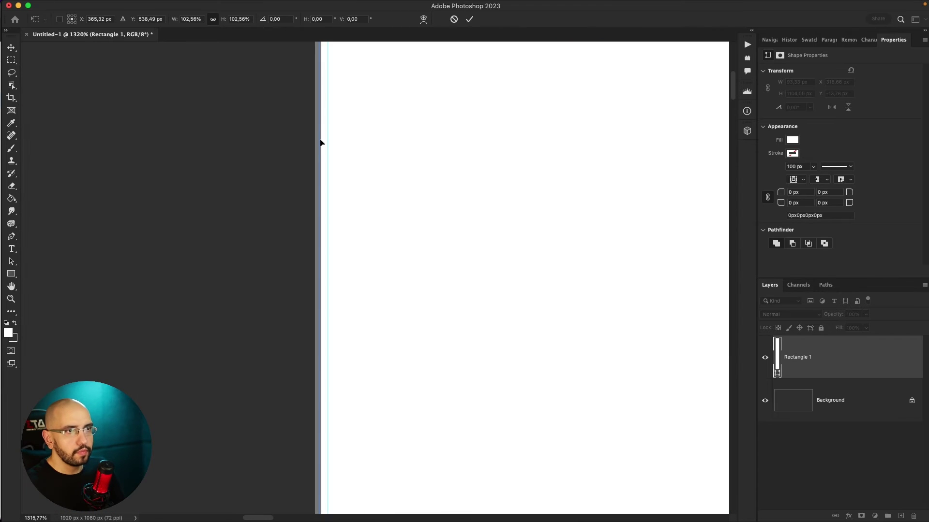
left_click_drag(316, 143, 325, 144)
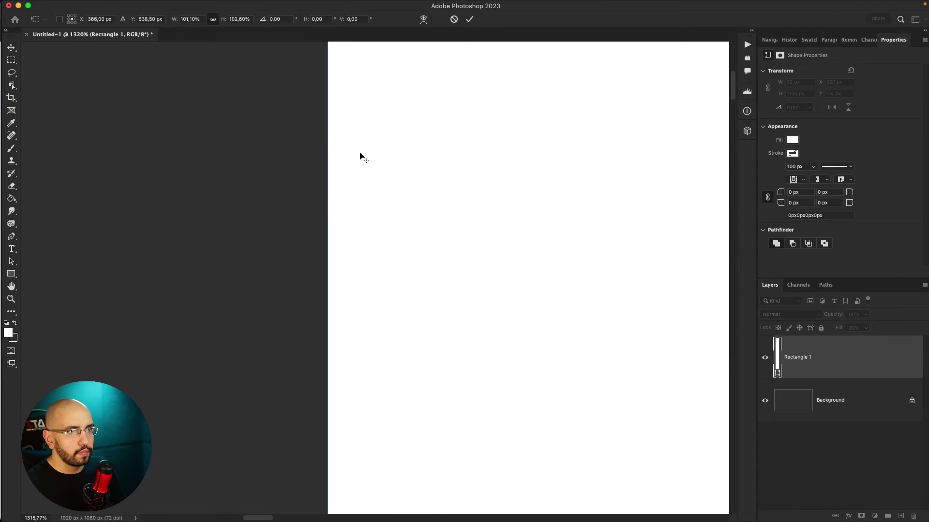
scroll(480, 164, "down", 5)
key("Return")
scroll(586, 162, "down", 10)
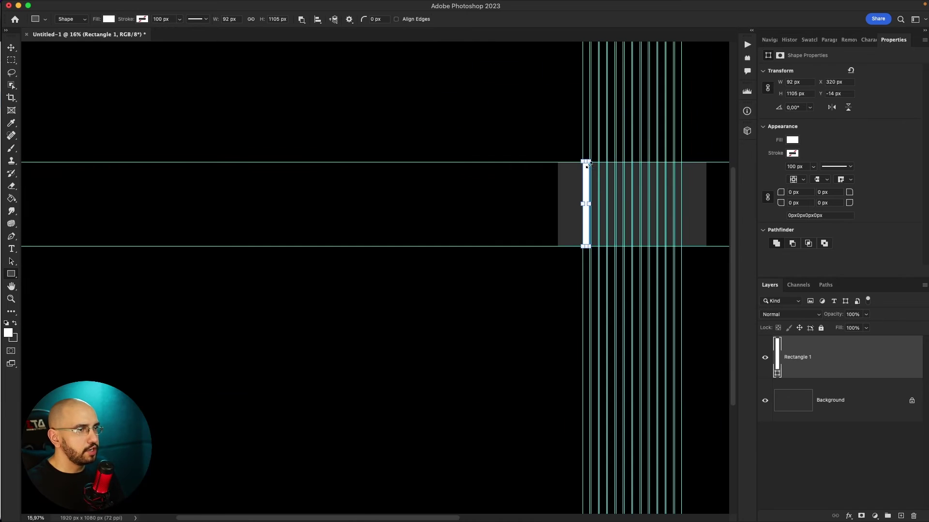
scroll(599, 242, "up", 4)
left_click(611, 234)
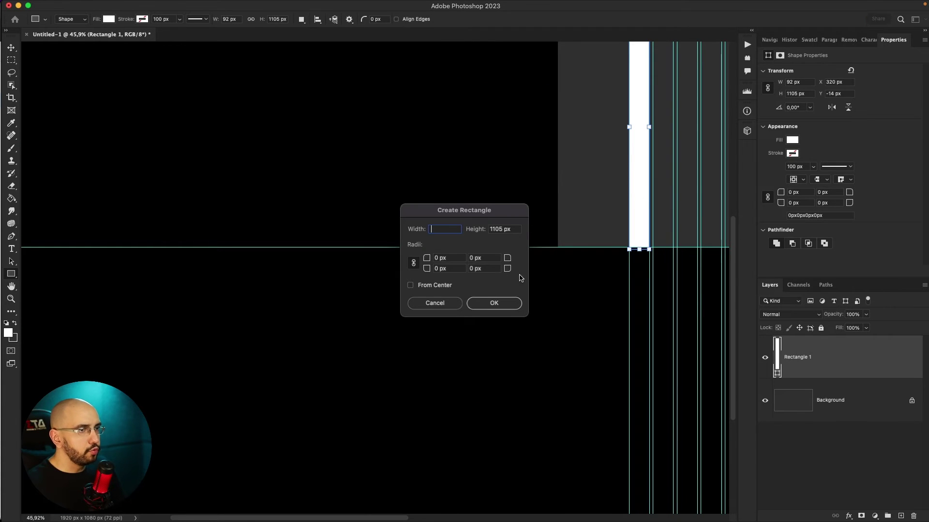
left_click(434, 304)
Duplicate the column rectangle layer eleven times to have one rectangle for each of the 12 columns.
left_click_drag(547, 172, 228, 317)
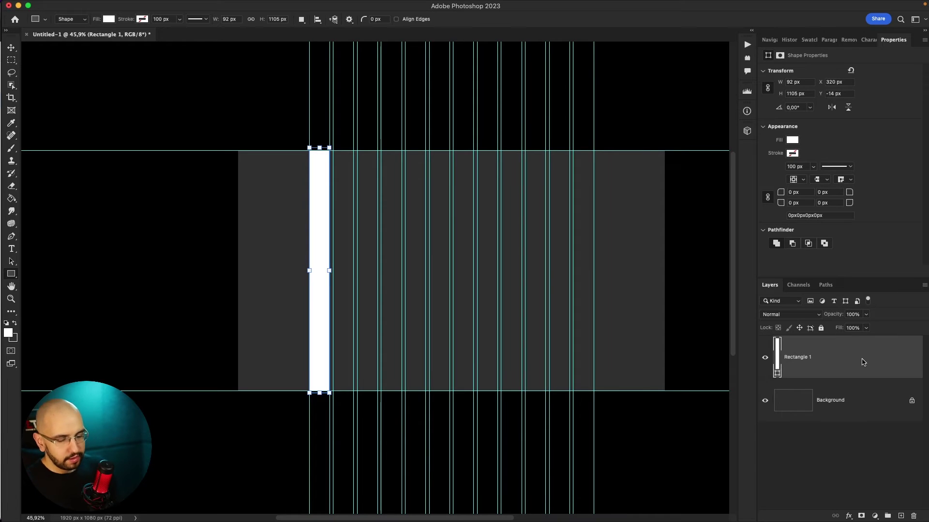
key("super+j")
key("super+j")
key("super+j")
key("super+j")
key("super+j")
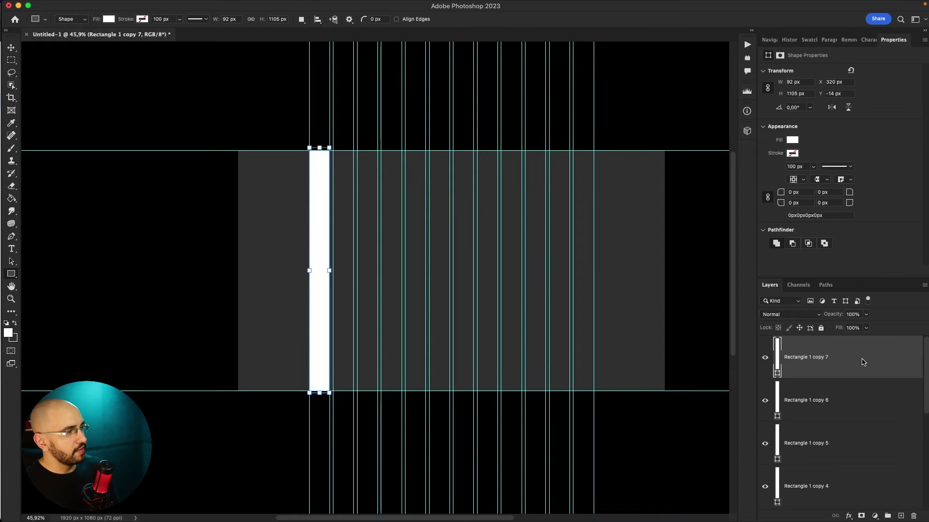
key("super+j")
key("super+j")
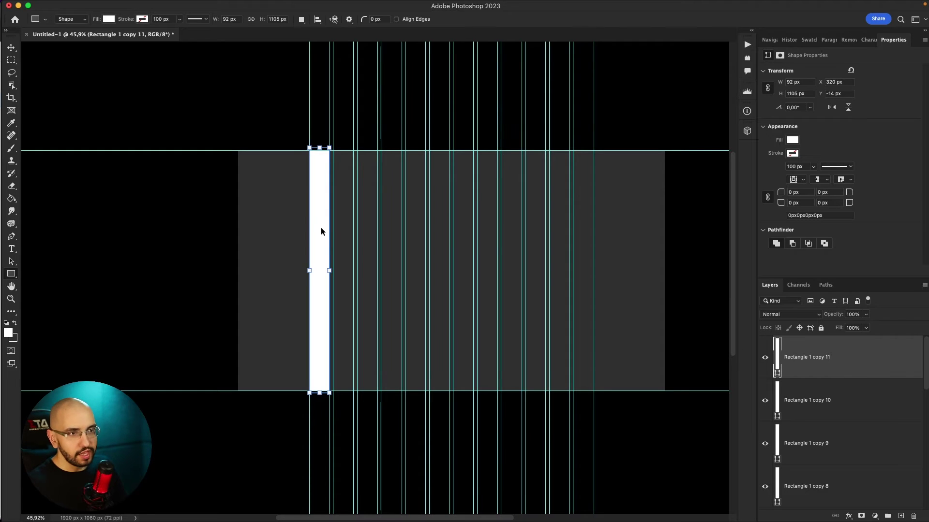
Move the topmost rectangle copy horizontally into the last guide column, with its X position at 1508 px.
key("super+t")
left_click_drag(319, 233, 535, 224)
scroll(587, 234, "up", 10)
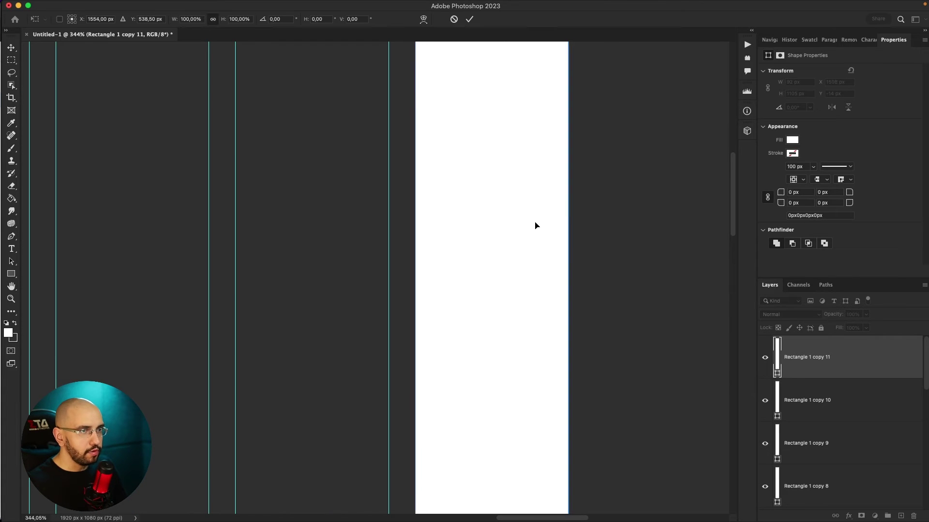
key("Return")
key("u")
scroll(492, 219, "down", 3)
scroll(492, 220, "down", 5)
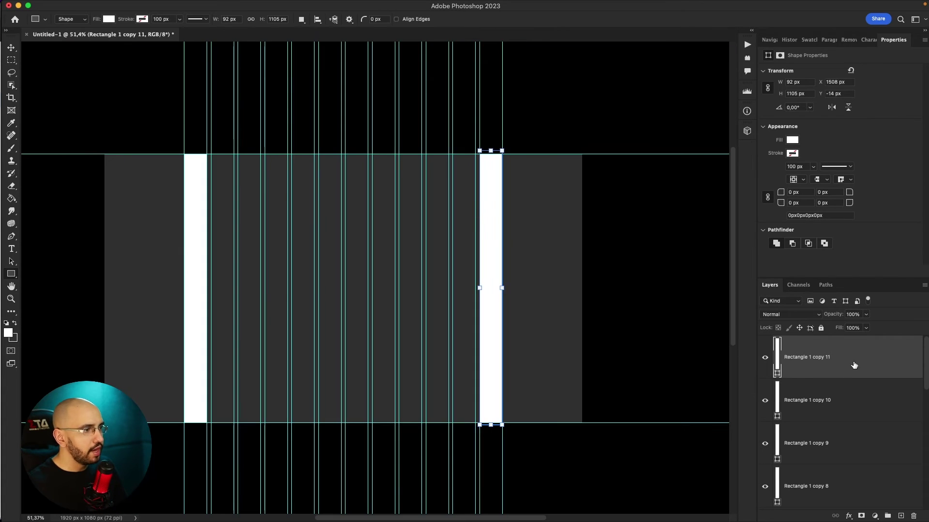
Select all twelve rectangle layers and distribute the horizontal spacing between them evenly.
scroll(851, 365, "down", 4)
scroll(849, 365, "down", 5)
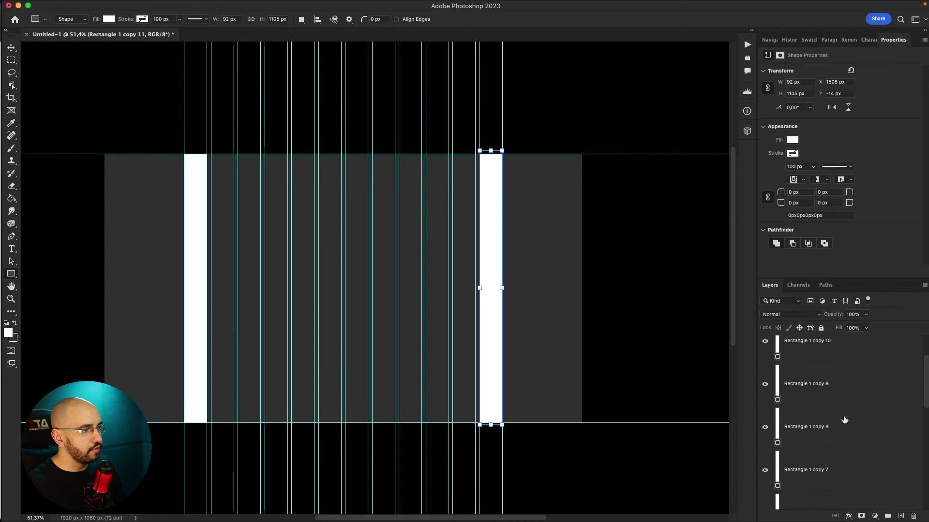
left_click(828, 449, "shift")
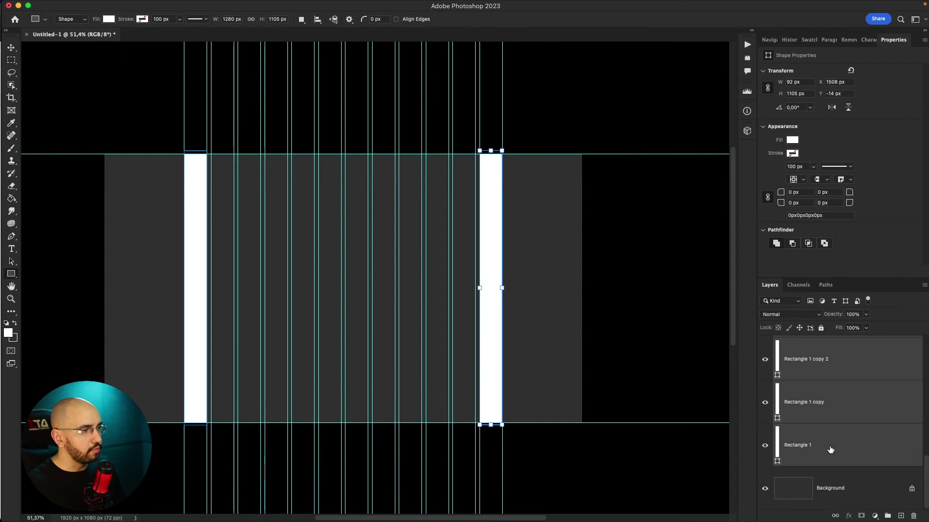
key("v")
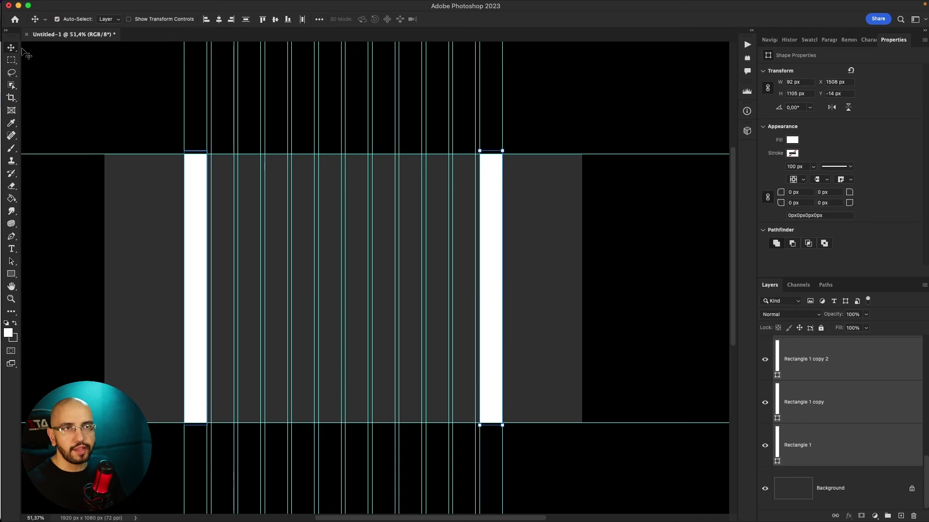
left_click(319, 20)
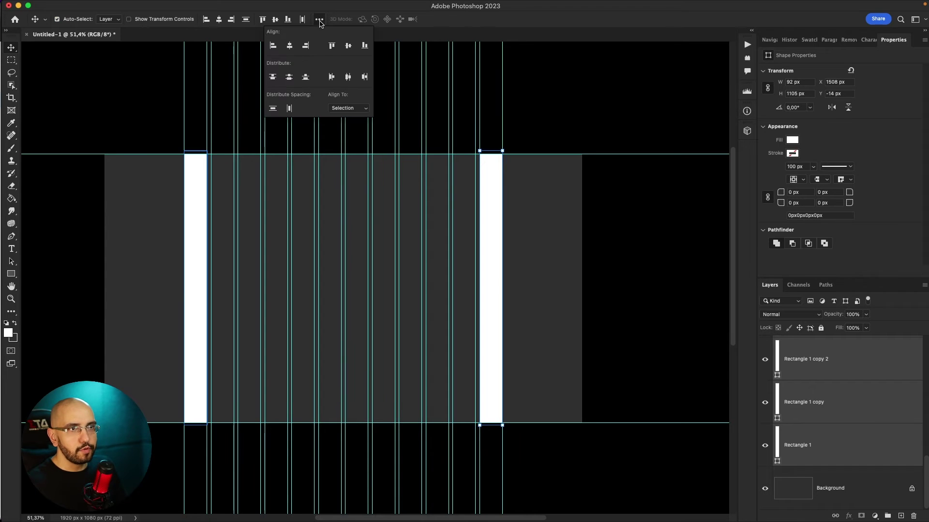
left_click(290, 109)
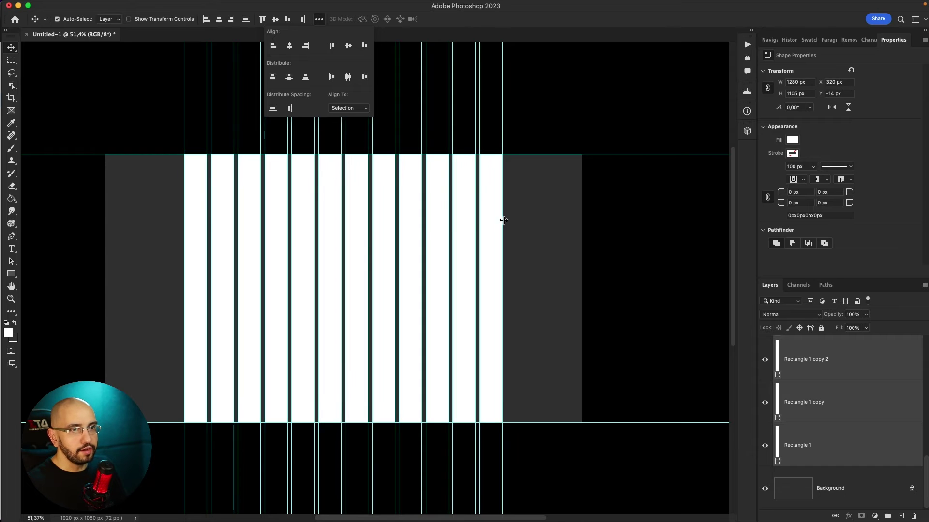
left_click(8, 50)
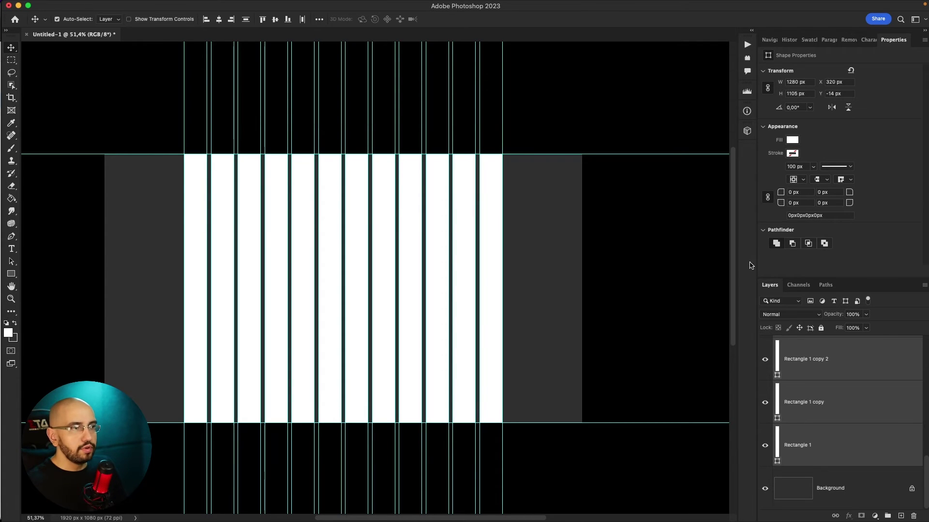
Group the twelve column rectangles and rename the group as Grids.
left_click(888, 516)
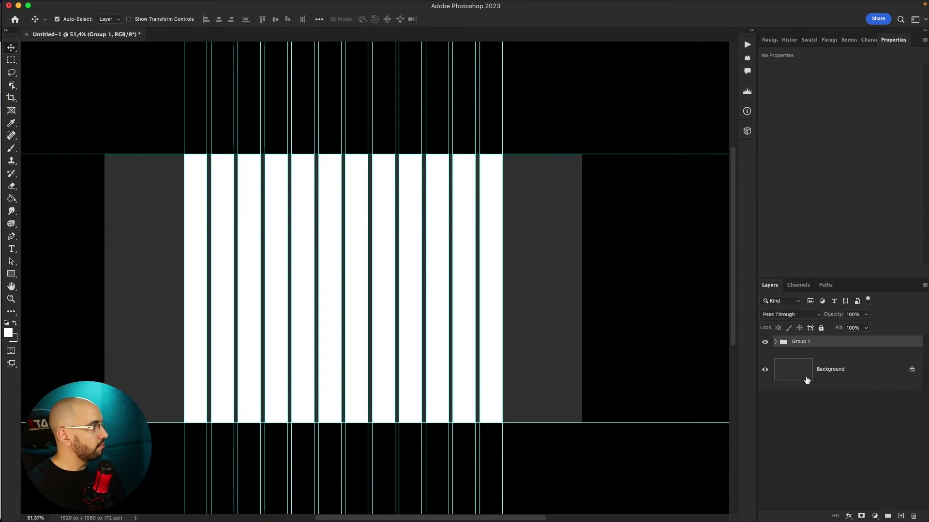
double_click(804, 343)
type("Grids")
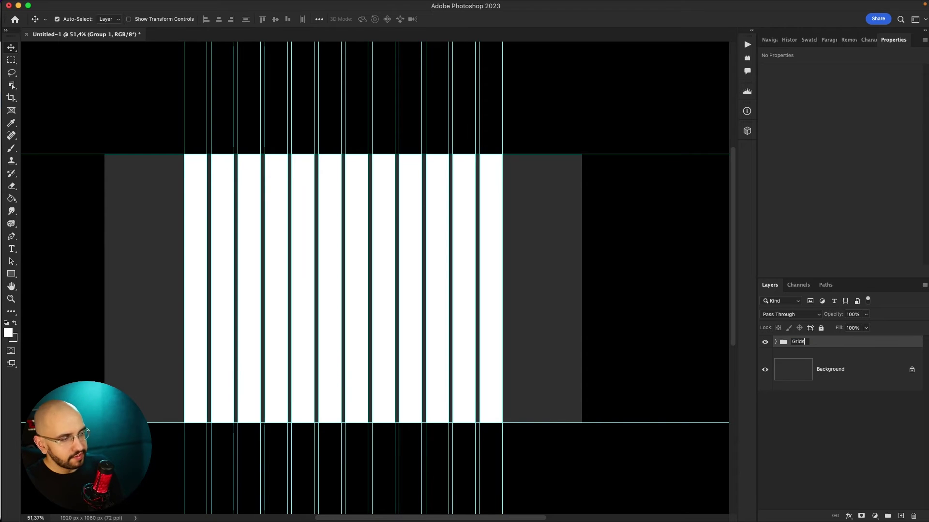
key("Return")
Lower the Grids group's opacity to 11% and hide the guides.
left_click(866, 314)
left_click_drag(868, 325, 827, 327)
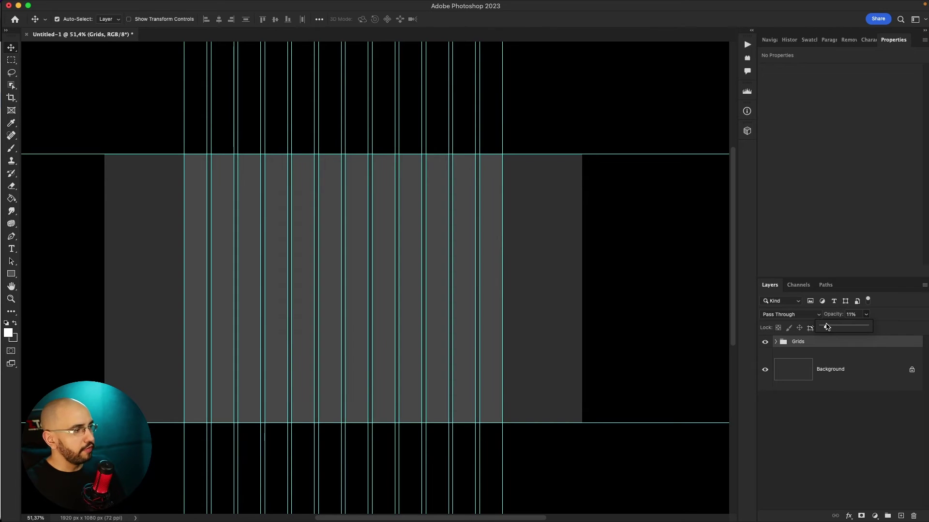
key("super+semicolon")
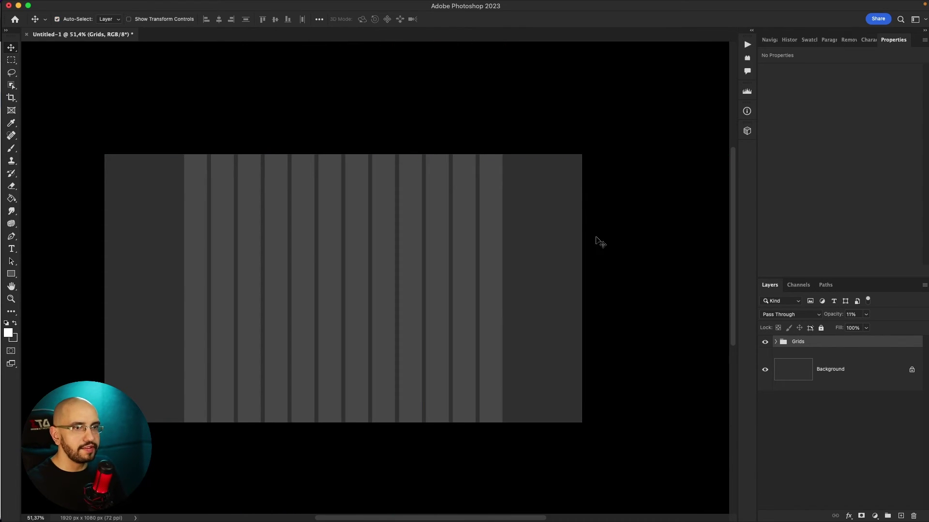
Toggle the Grids group's visibility to compare the canvas with and without the columns, leaving the group visible.
left_click(765, 342)
left_click(766, 343)
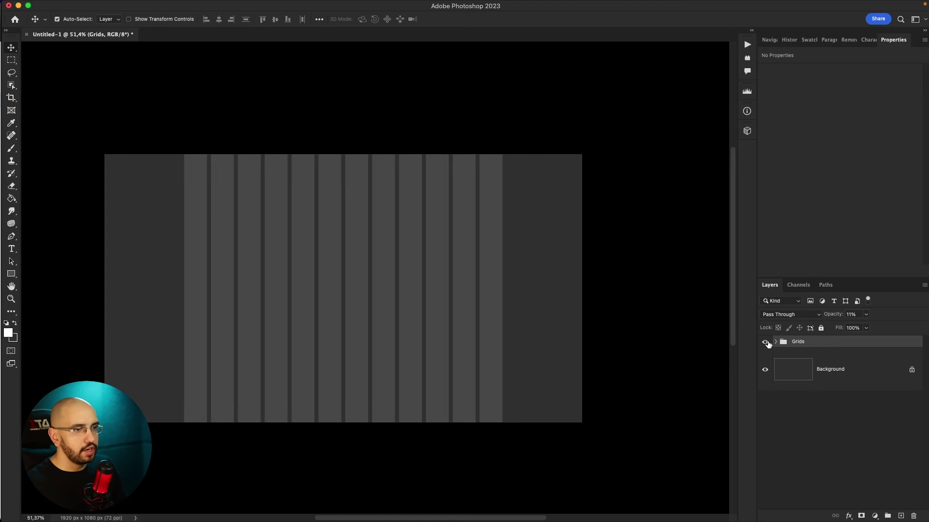
left_click(765, 343)
left_click(766, 343)
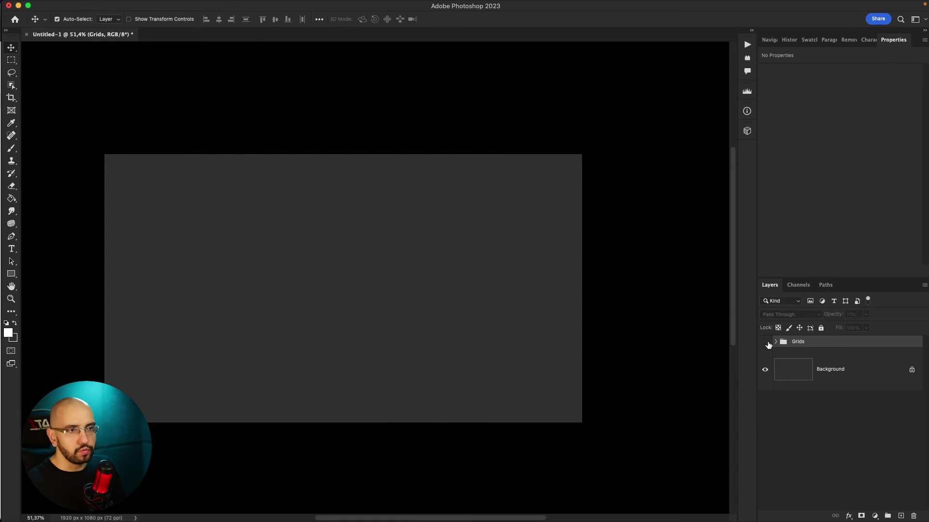
left_click(766, 343)
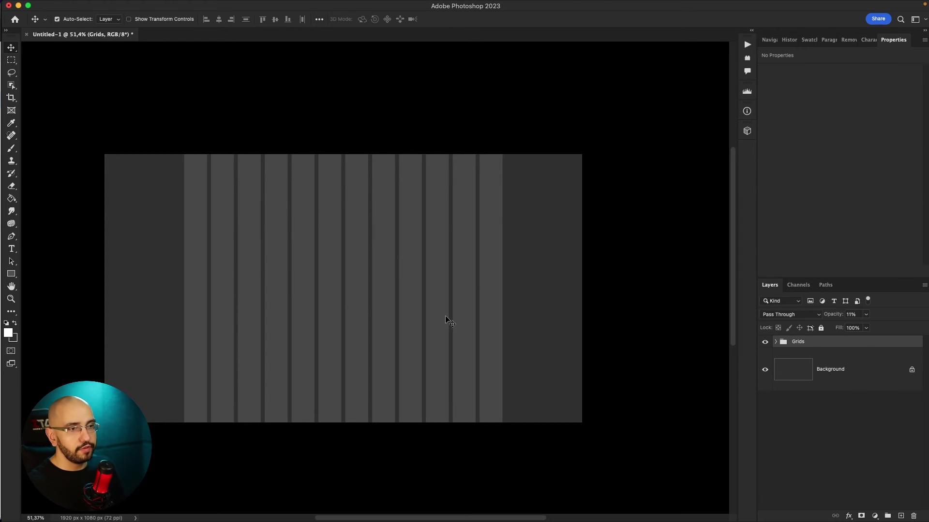
Draw a trial white rectangle about 398 px by 228 px across the first four grid columns, and undo it.
left_click(12, 275)
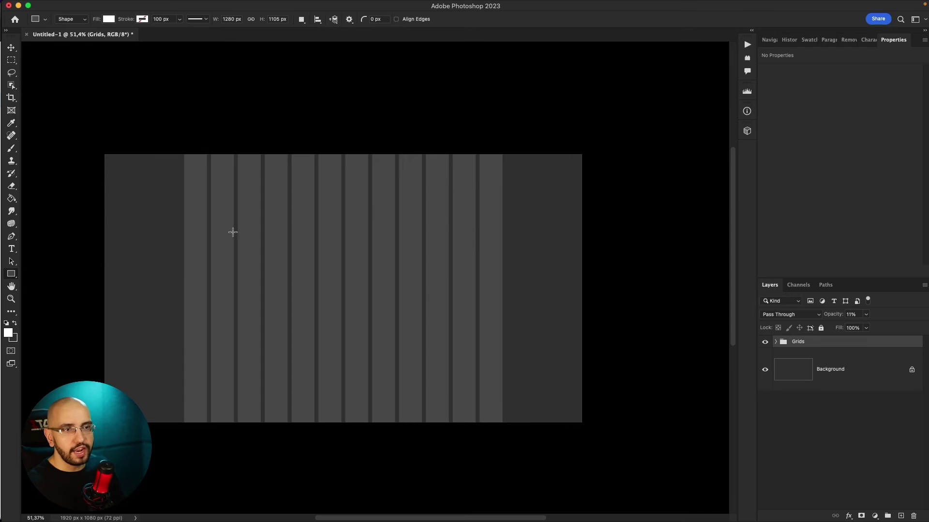
left_click_drag(187, 223, 285, 280)
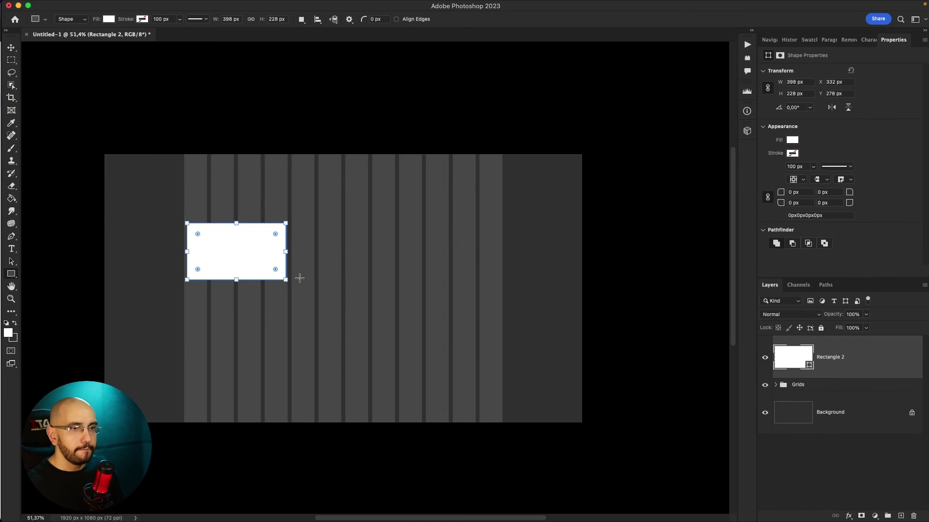
key("super+z")
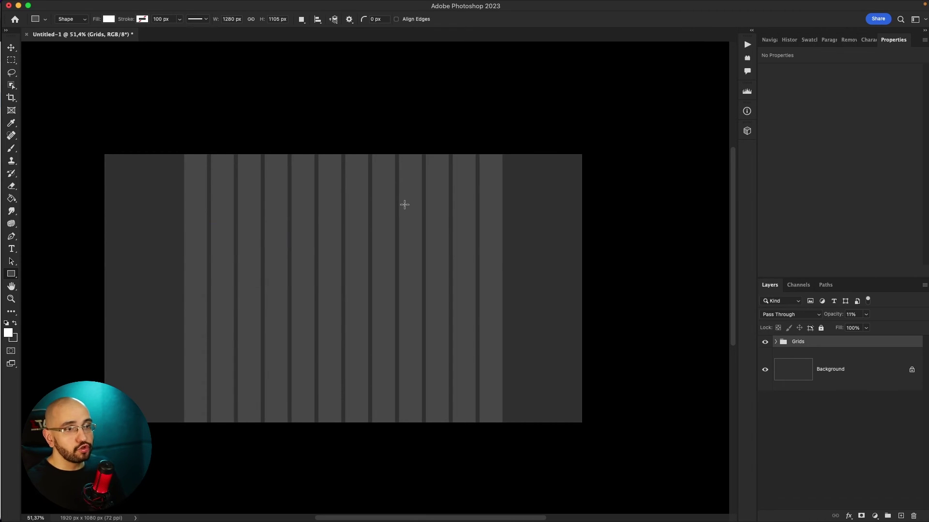
Switch to the browser and check the Grid Layer option in the HappyAddons features.
key("ctrl+Up")
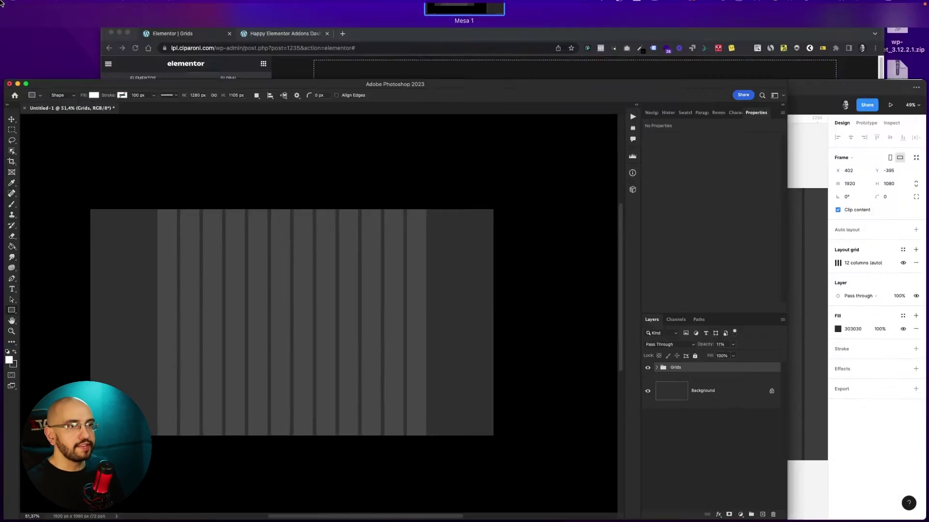
left_click(557, 194)
left_click(220, 12)
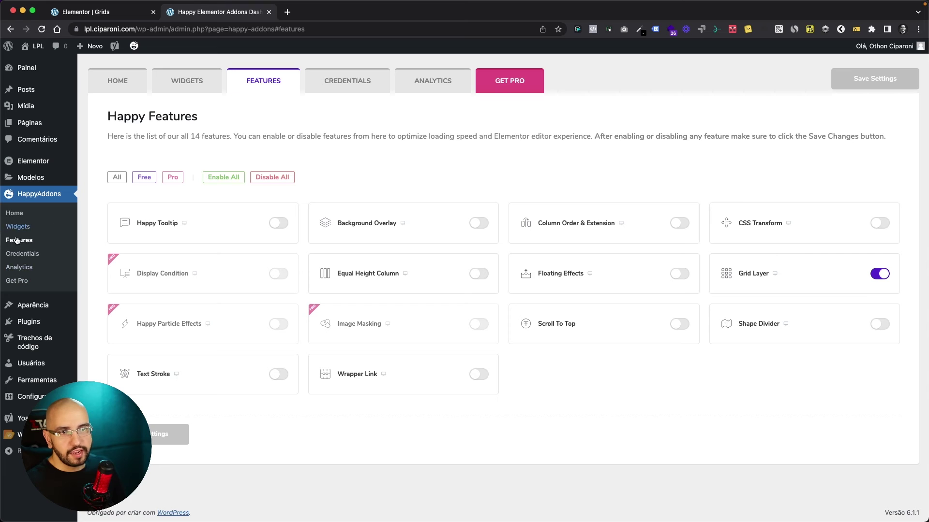
mouse_move(899, 265)
left_mouse_down()
mouse_move(697, 265)
mouse_move(885, 253)
mouse_move(741, 245)
left_mouse_up()
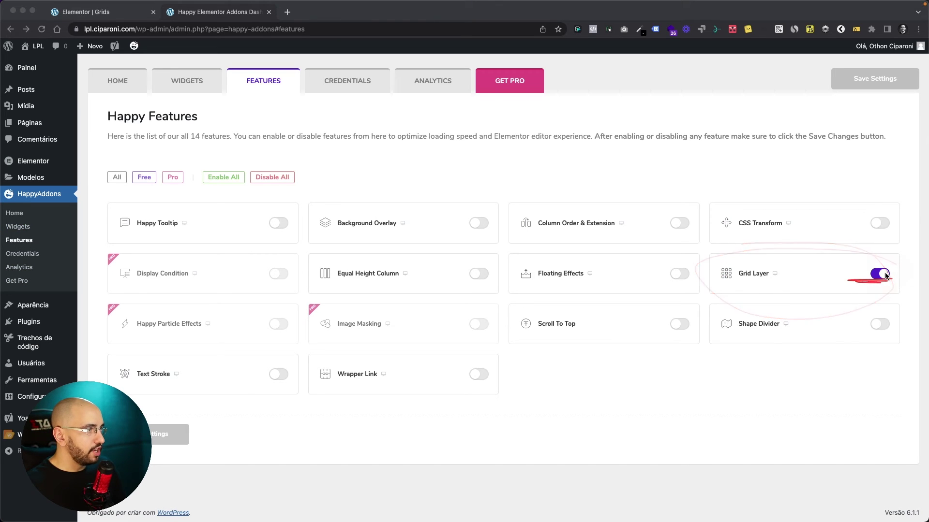
Turn on Grid Layer in the page settings of the Elementor Grids page and set its columns to 12.
left_click(95, 12)
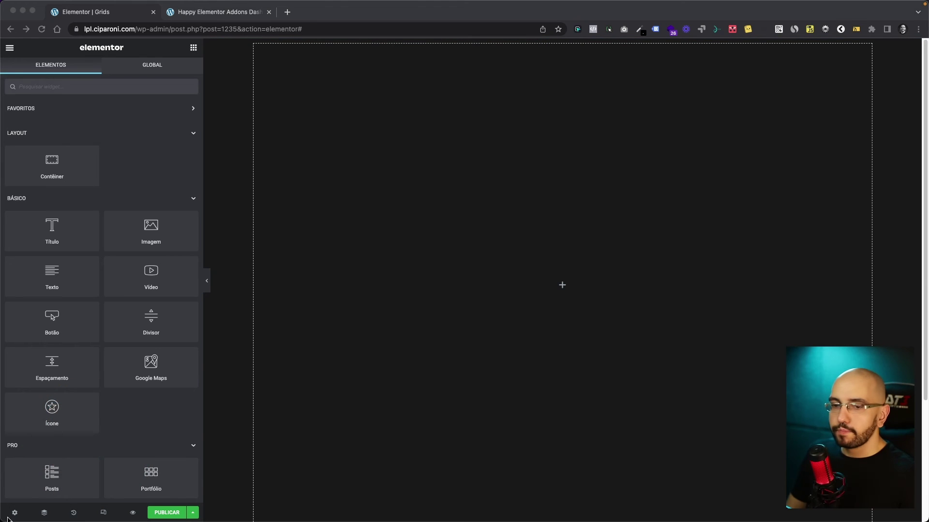
key("super+Tab")
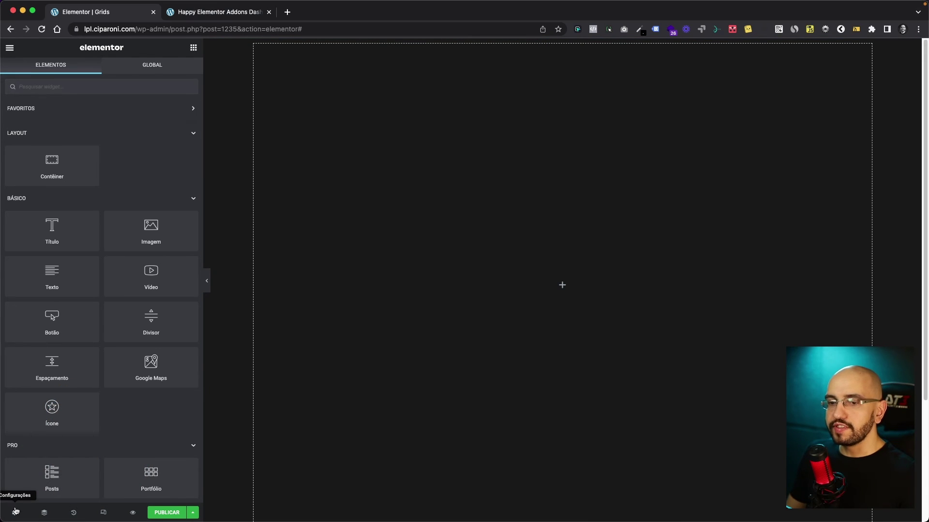
left_click(15, 512)
left_click(43, 409)
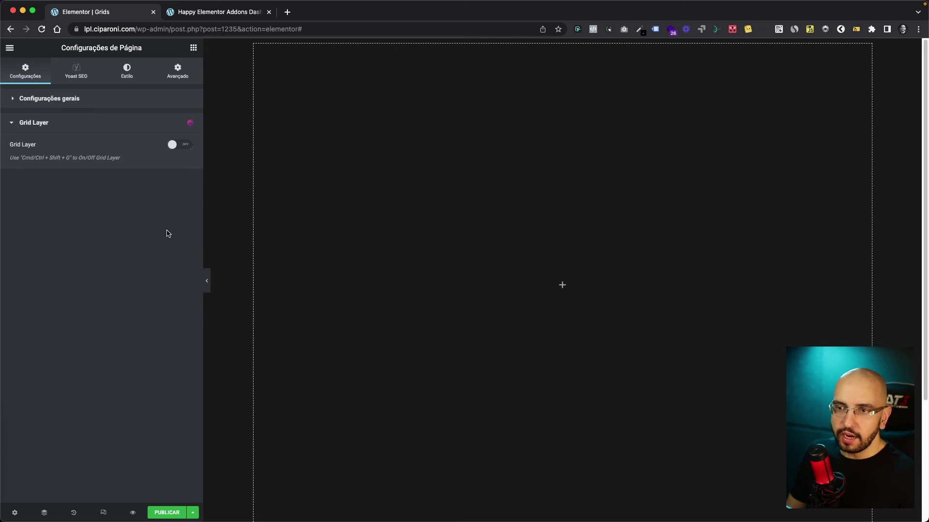
left_click(172, 145)
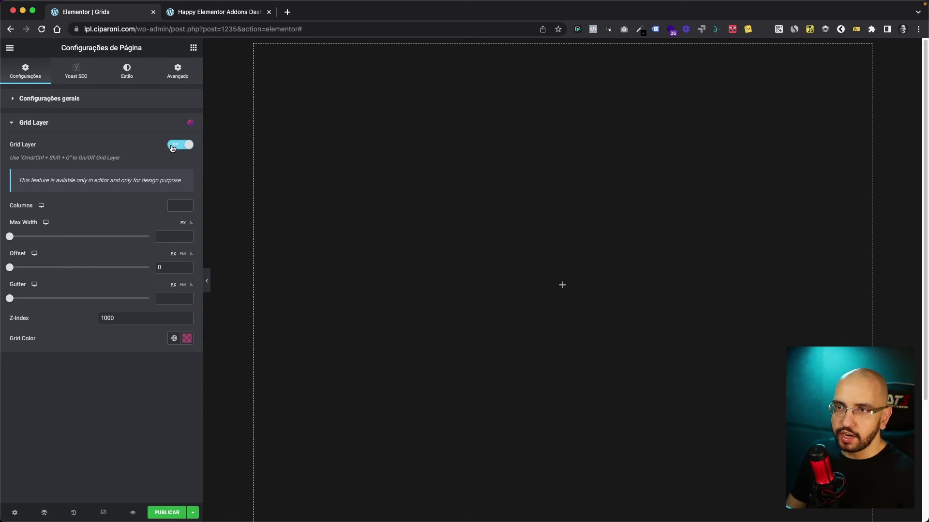
left_click(179, 207)
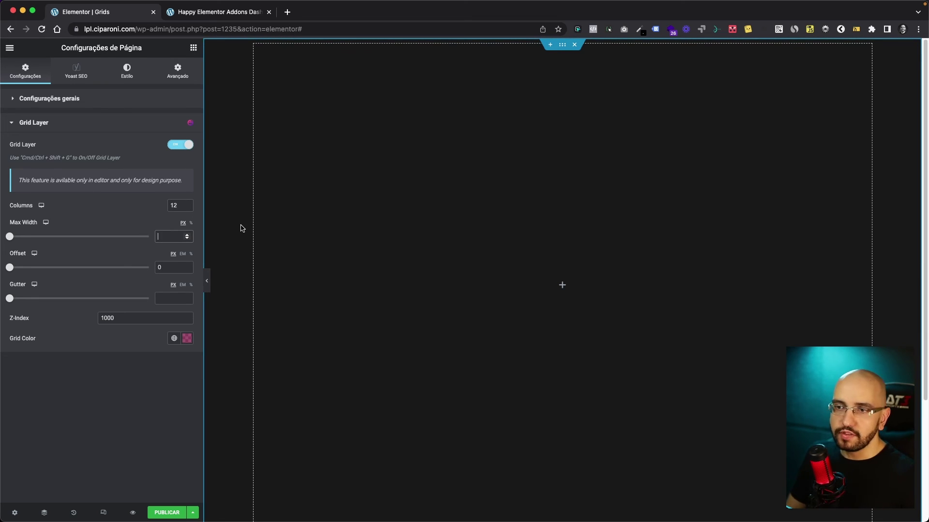
Set the desktop grid's max width to 1280 px, trying 1140 px along the way, and set its gutter to 16 px.
type("1280")
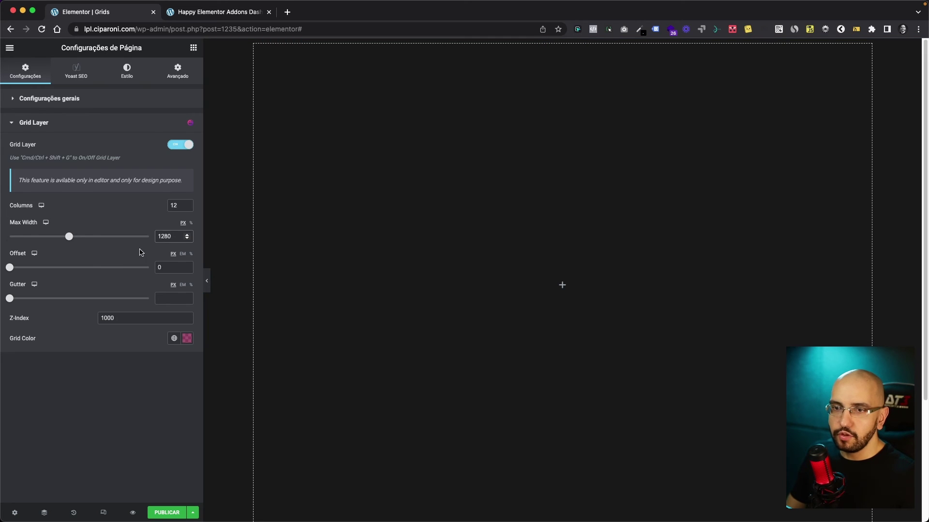
left_click_drag(174, 237, 137, 236)
type("11")
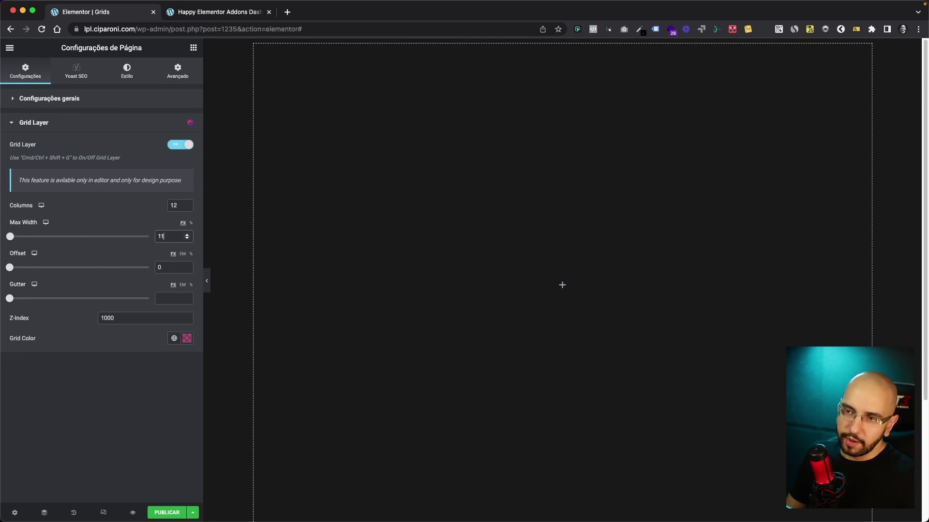
type("40")
double_click(173, 237)
type("1280")
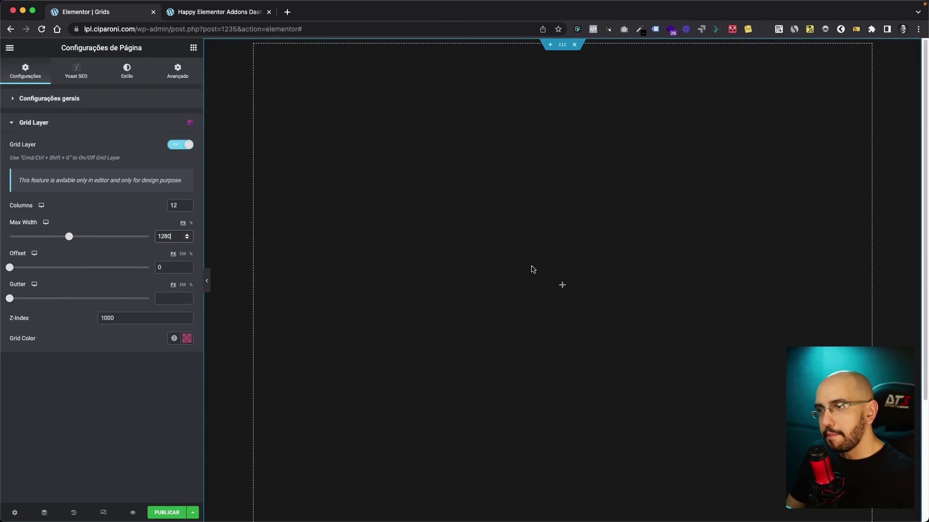
left_click(163, 297)
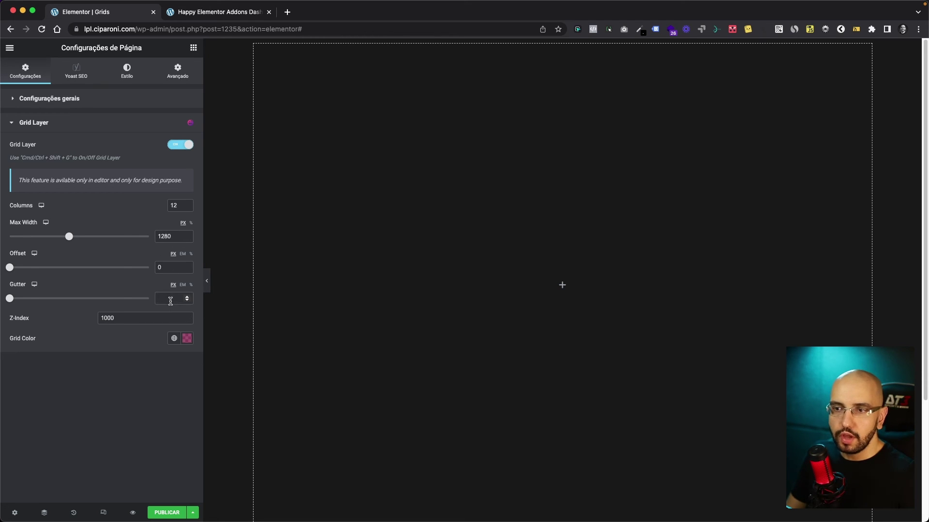
type("16")
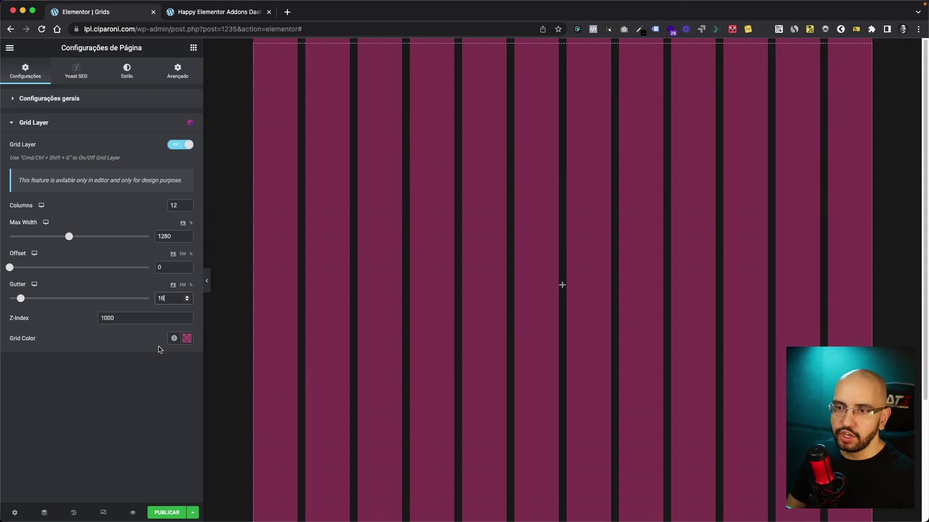
Change the grid color to semi-transparent white and lower its opacity until the columns are only faintly tinted.
left_click(187, 338)
type("#FFFFFF80")
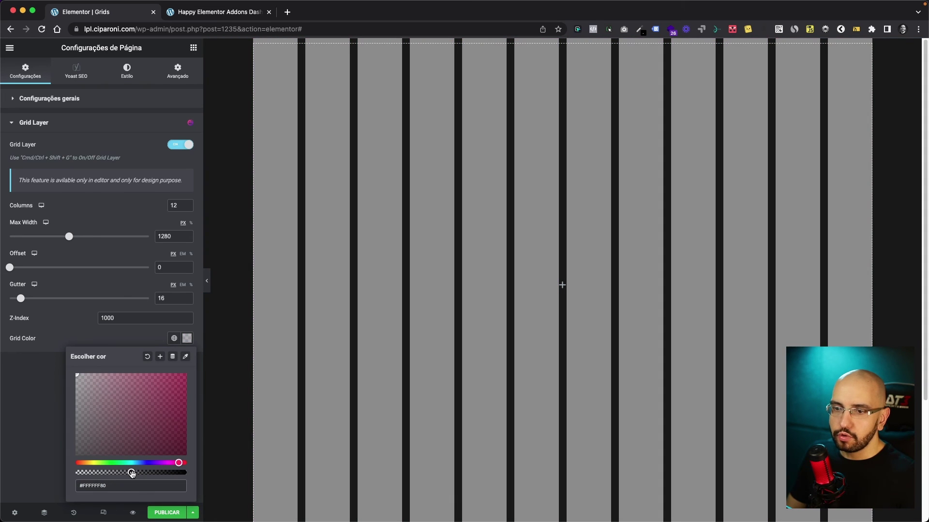
left_click_drag(132, 473, 86, 473)
left_click(10, 419)
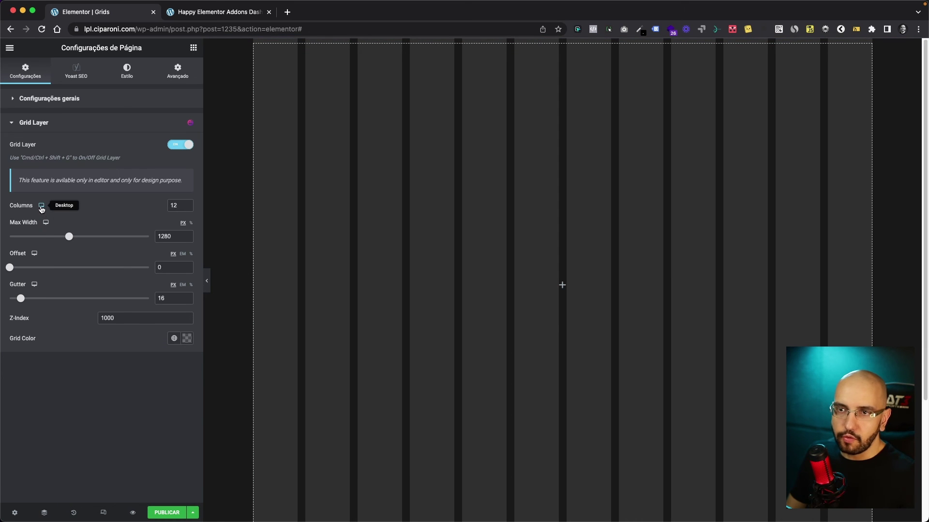
Switch the Grid Layer settings to the tablet breakpoint and set 6 columns with a max width of 1024 px.
mouse_move(41, 208)
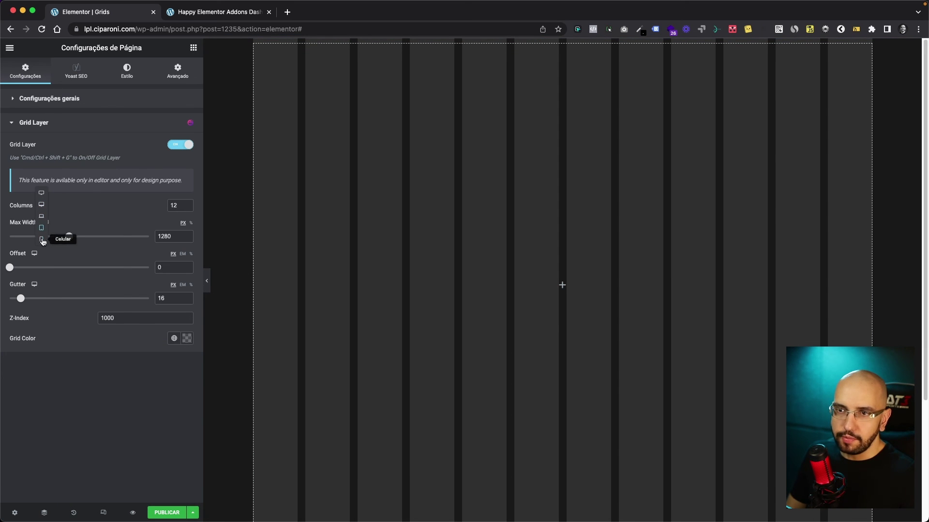
left_click(42, 228)
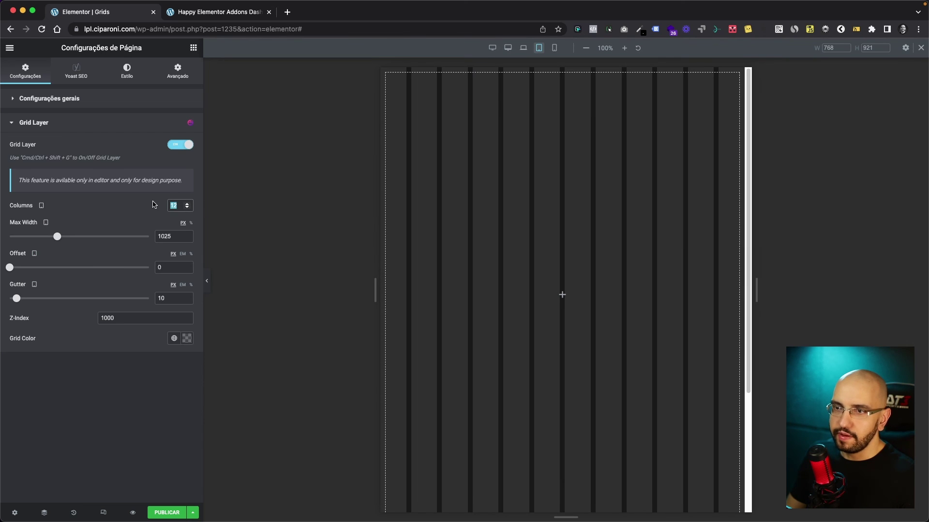
type("6")
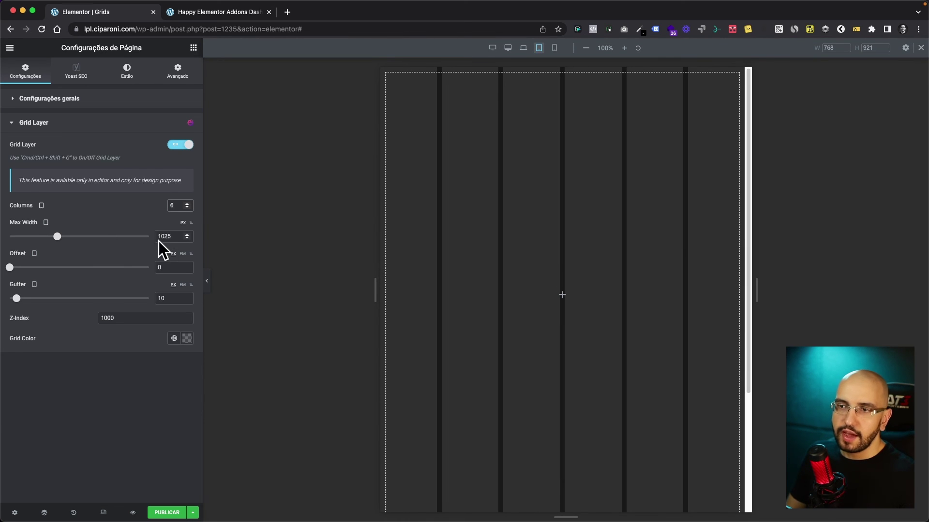
left_click(57, 237)
left_click_drag(57, 238, 59, 238)
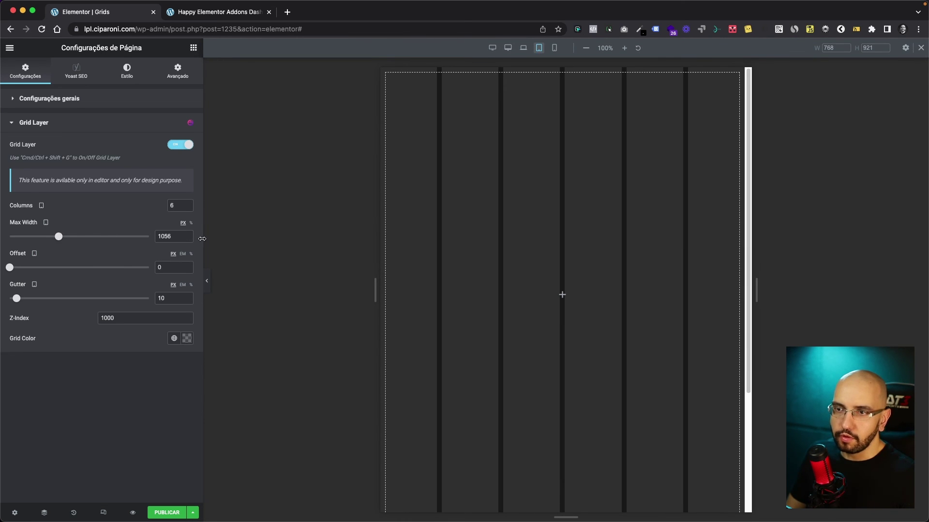
double_click(170, 236)
type("1024")
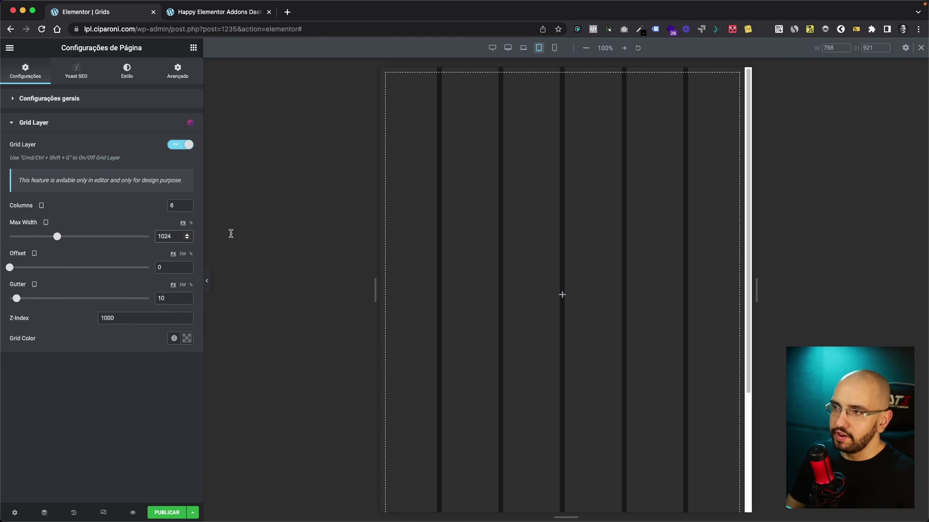
Set the tablet grid's offset to 48 px and its gutter to 16 px.
double_click(173, 266)
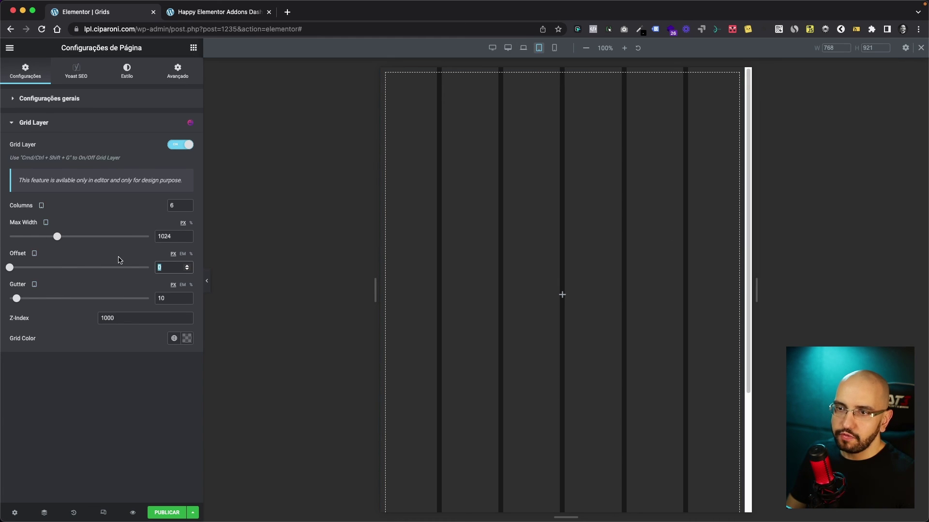
type("48")
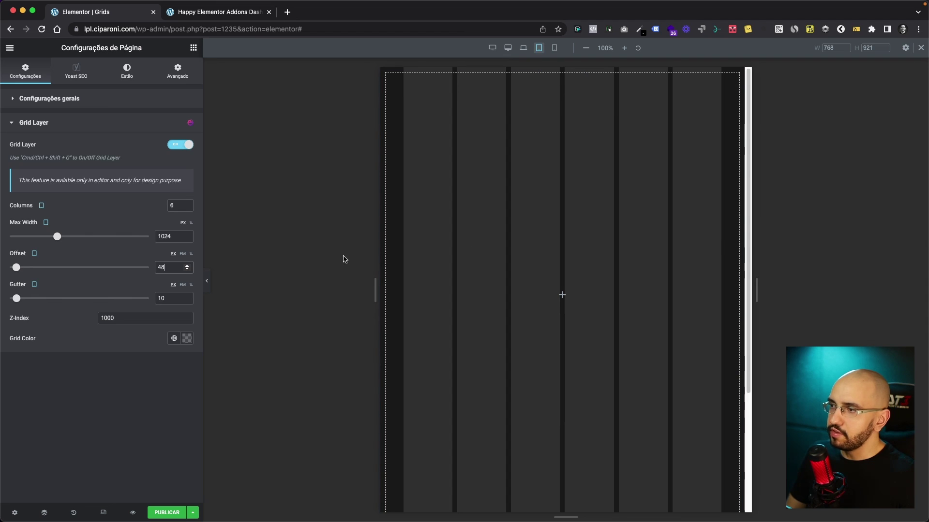
double_click(171, 299)
type("16")
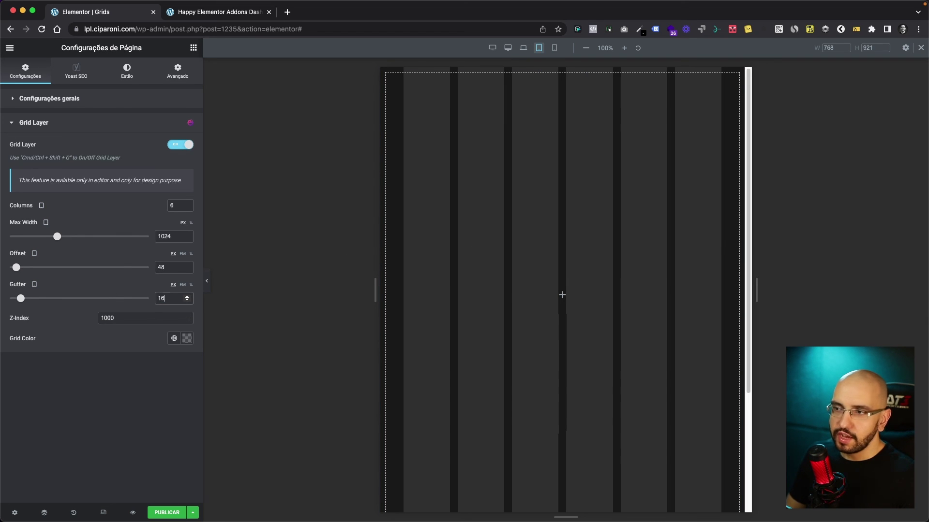
Switch the Grid Layer settings to the mobile breakpoint and set an offset of 20 px and 4 columns.
left_click(41, 214)
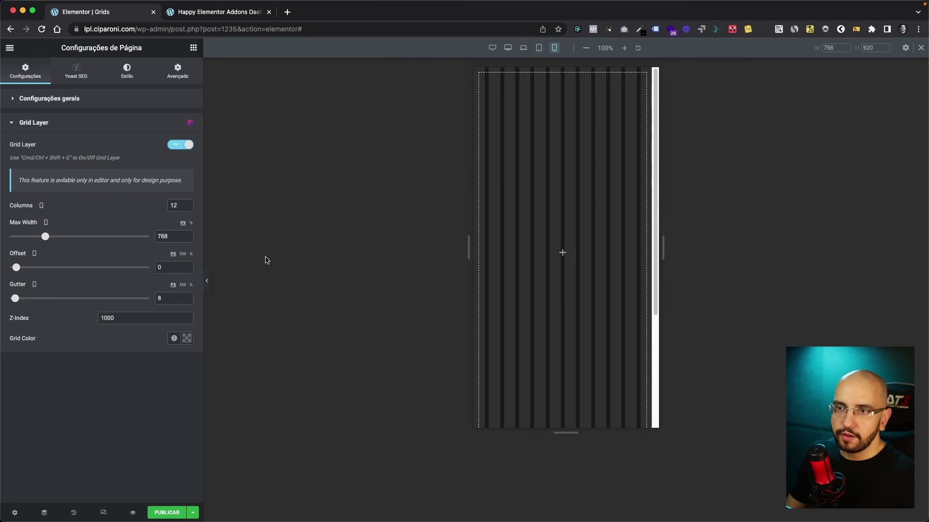
double_click(161, 267)
type("20")
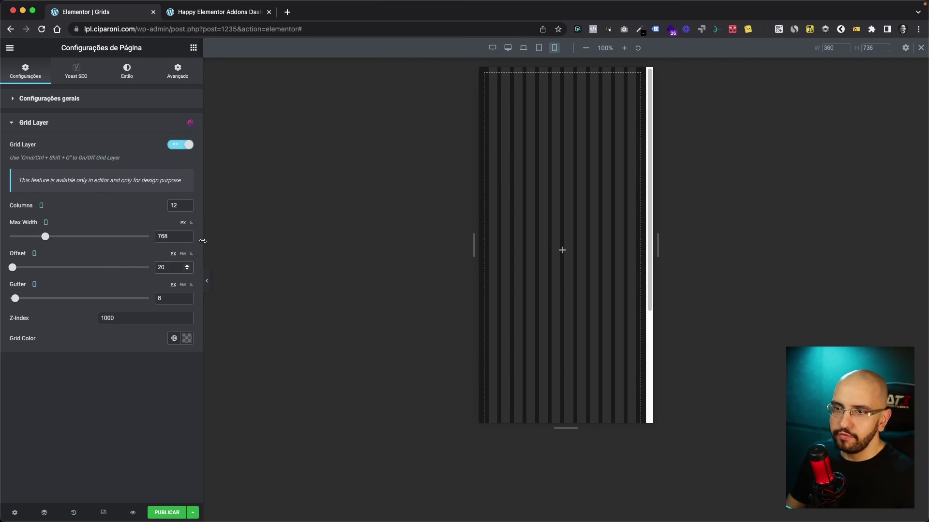
double_click(174, 205)
type("4")
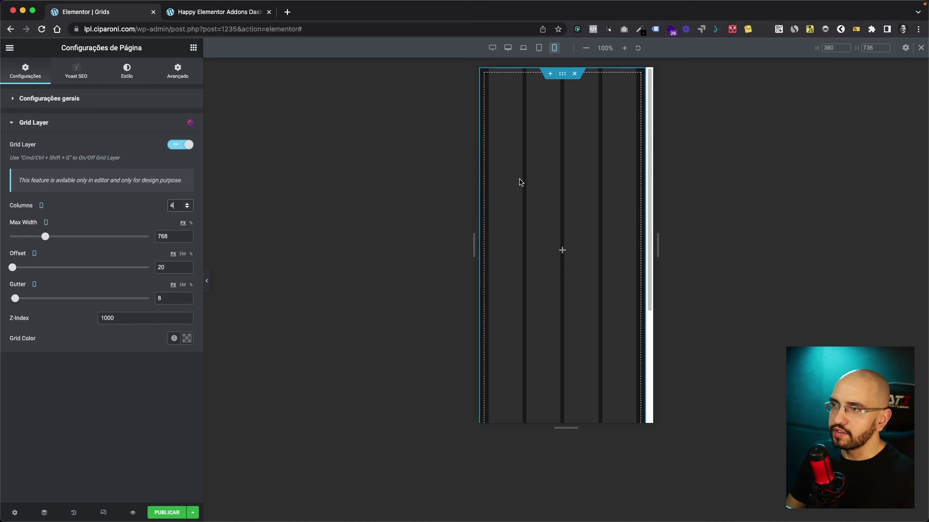
double_click(172, 299)
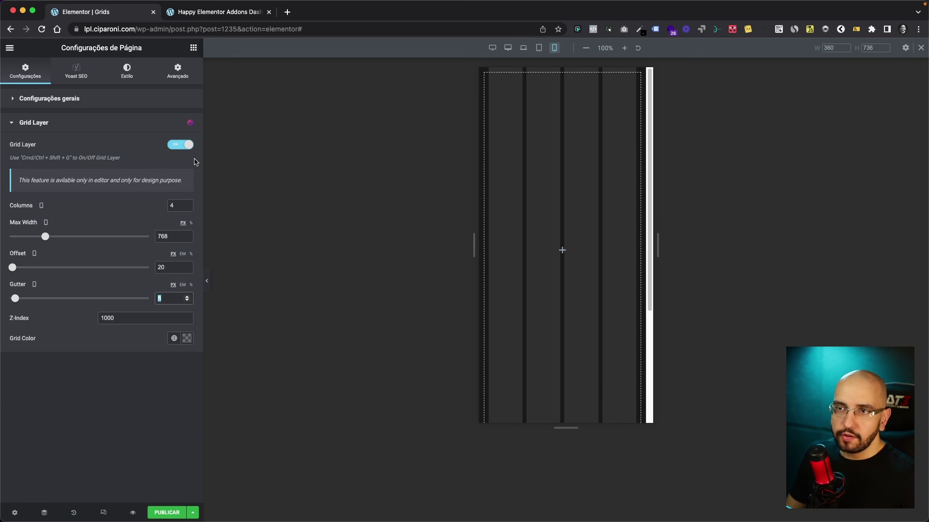
Return to the desktop breakpoint and compare the grid's max width with the content width in the site's layout settings.
left_click(40, 205)
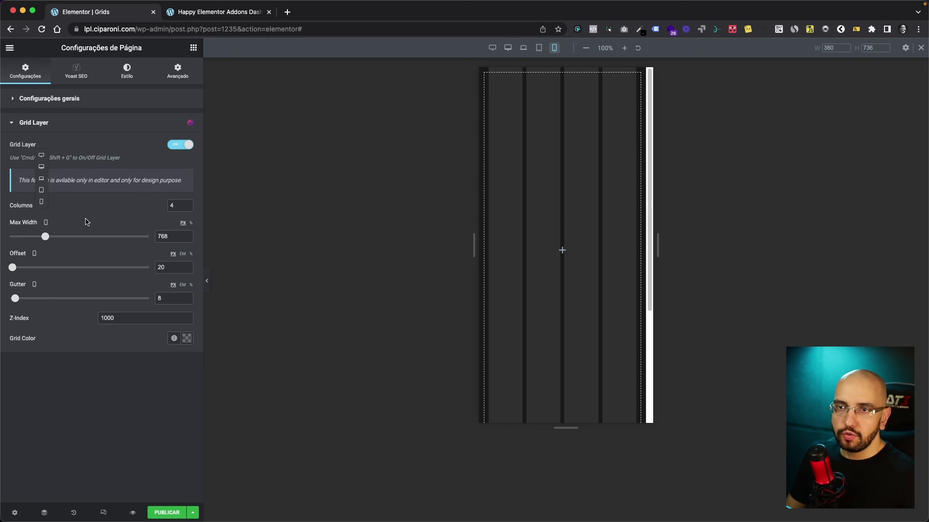
left_click(41, 173)
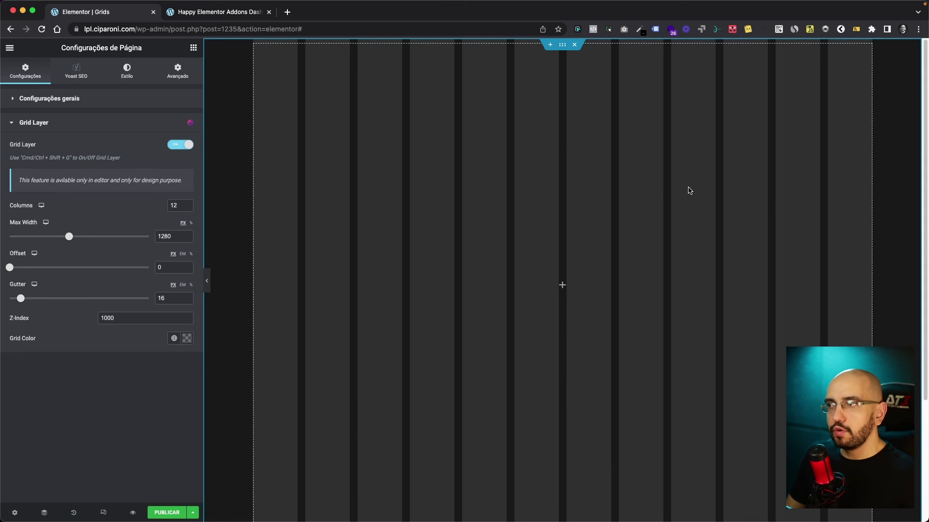
left_click_drag(174, 237, 136, 232)
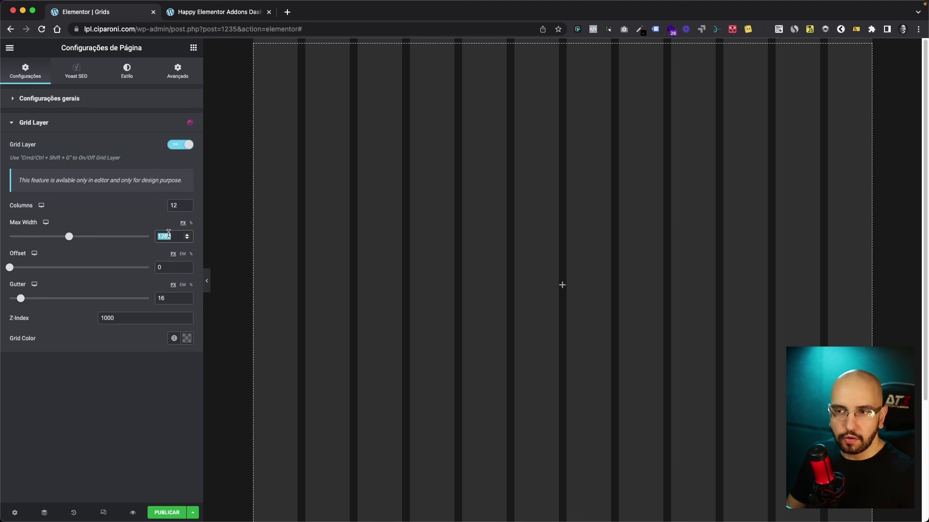
left_click(10, 47)
left_click(84, 90)
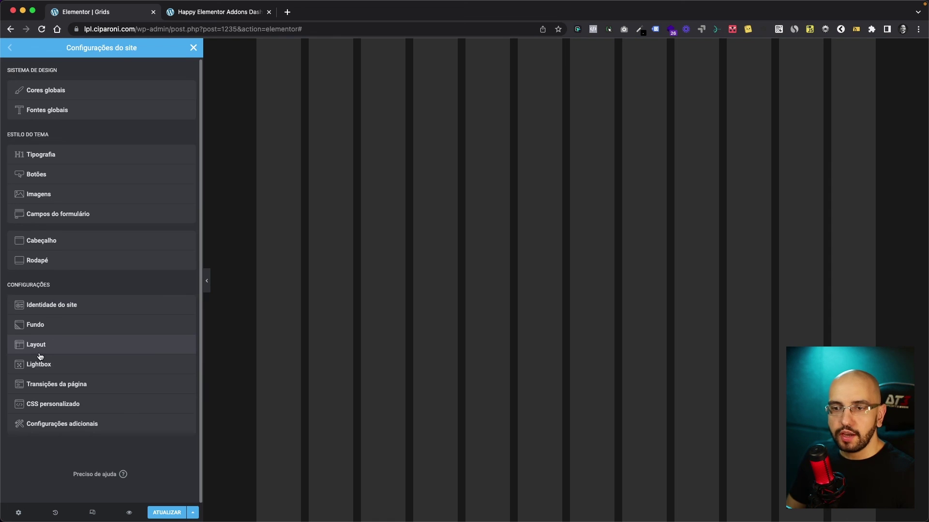
left_click(41, 348)
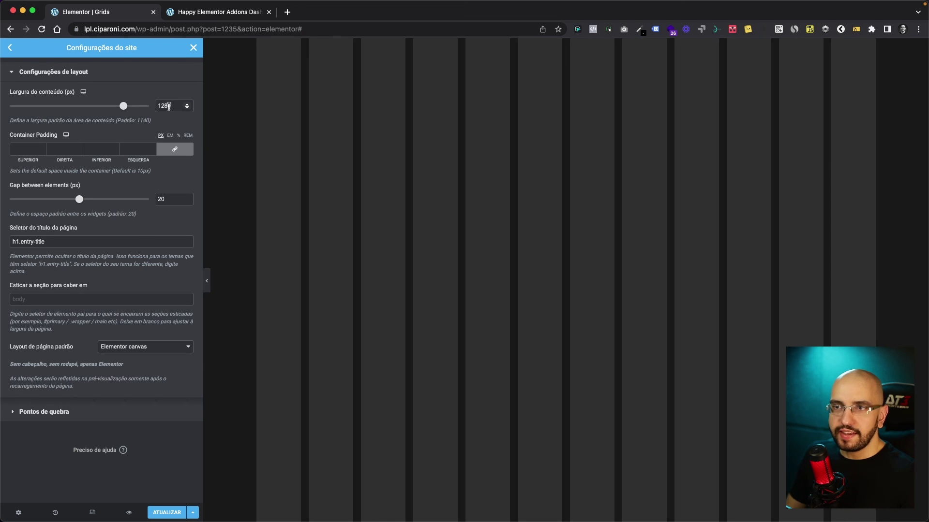